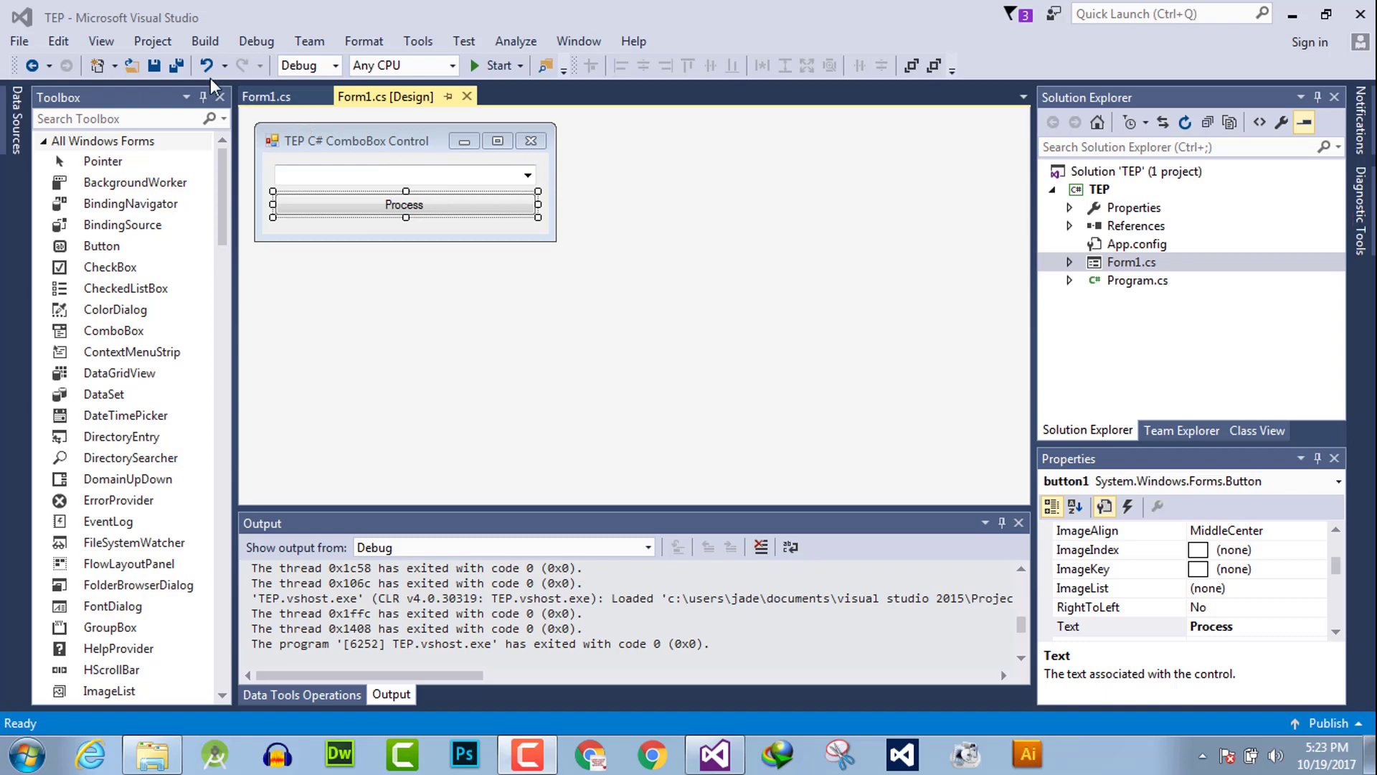
- Run the TEP app, pick TEP 2, press Process, then close the app
left_click(492, 66)
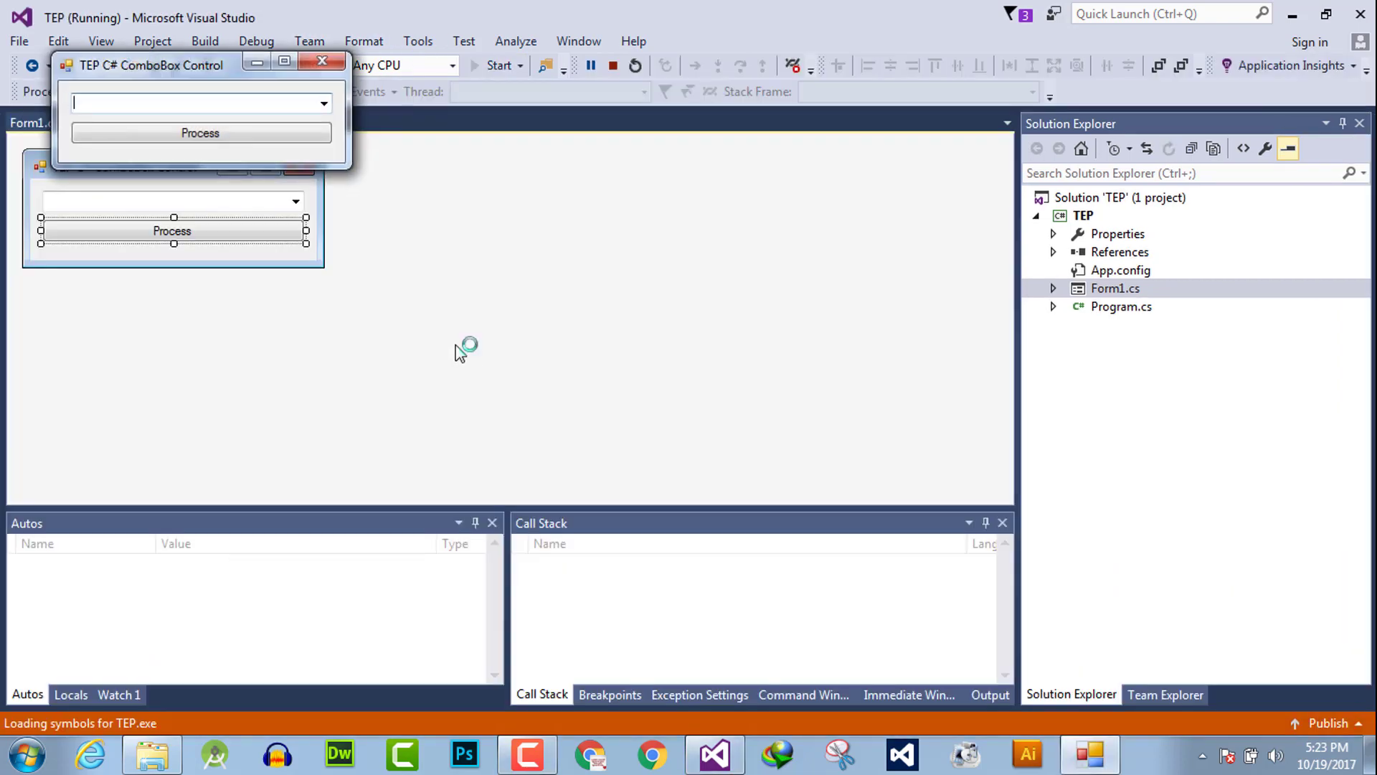
left_click(323, 103)
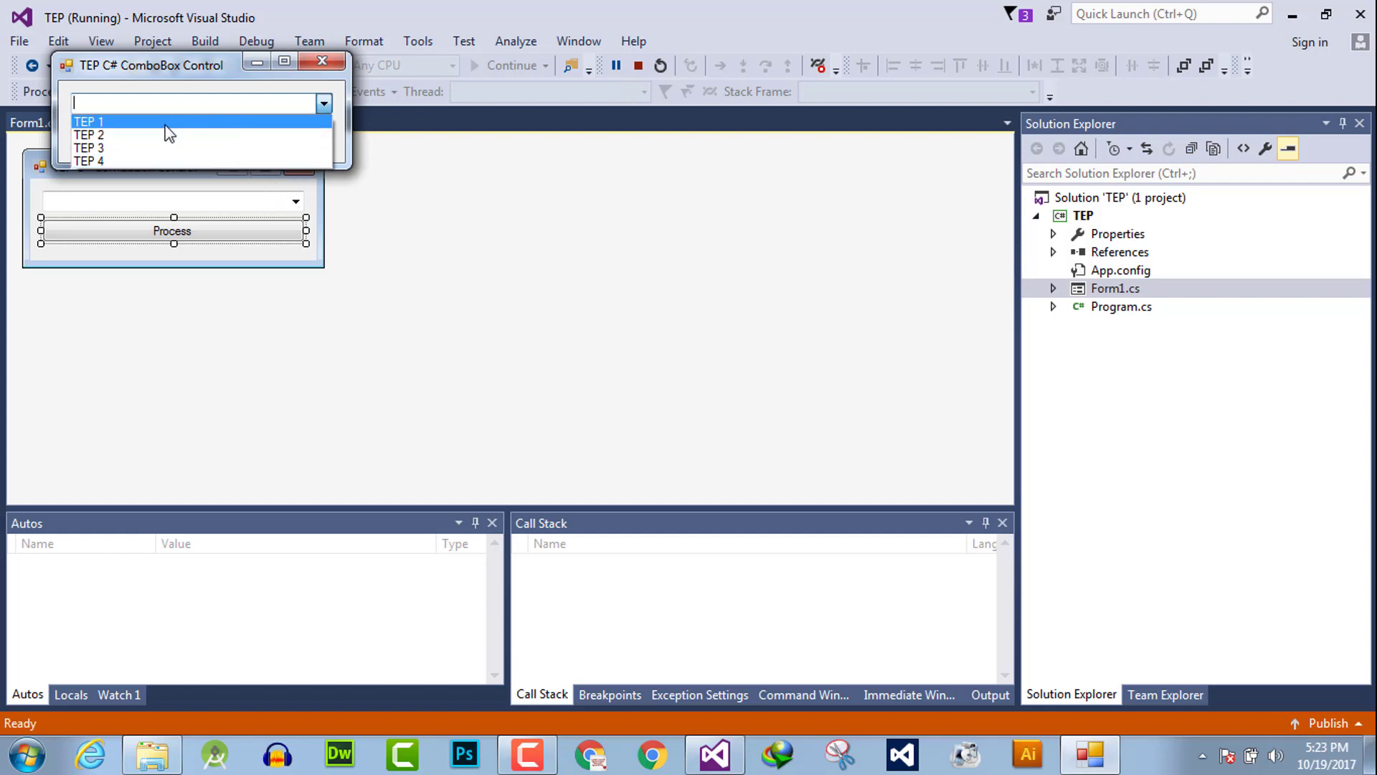
left_click(130, 134)
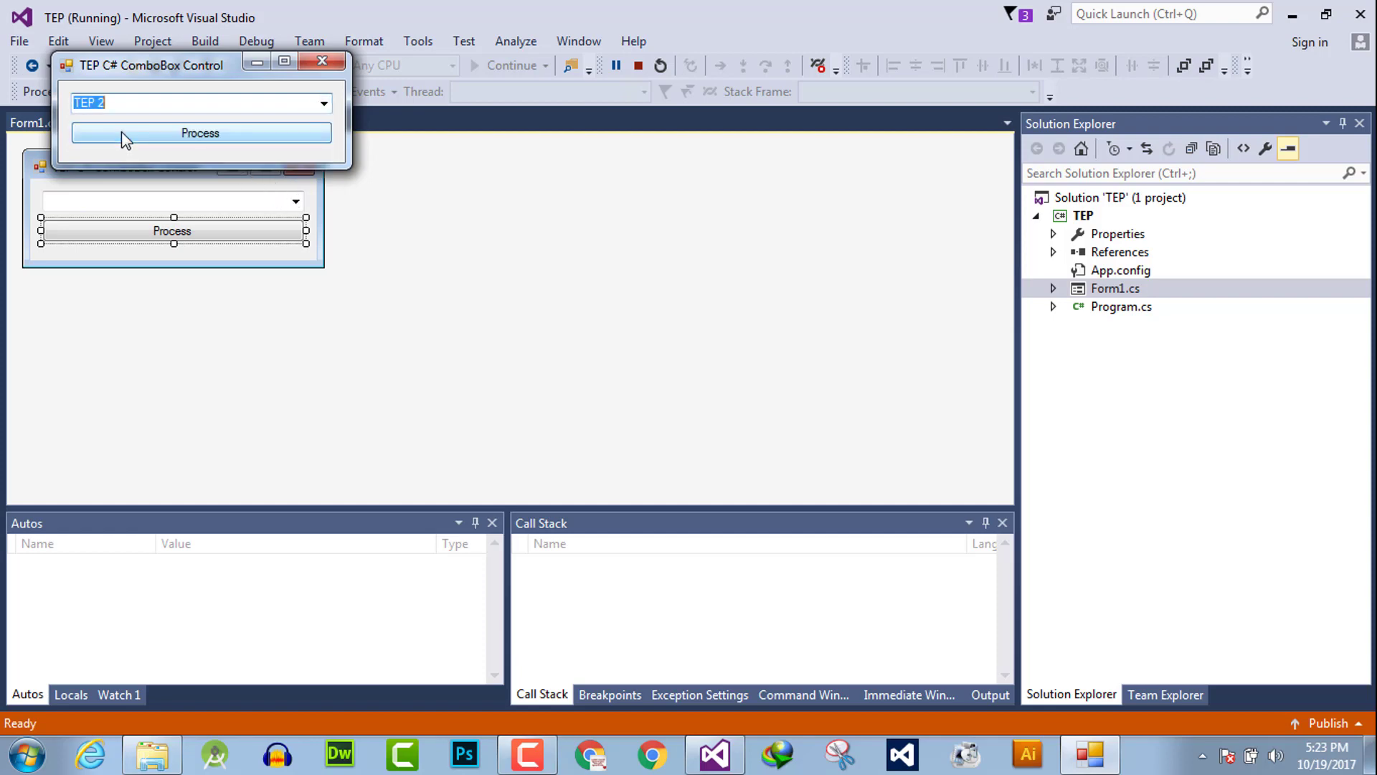
left_click(215, 135)
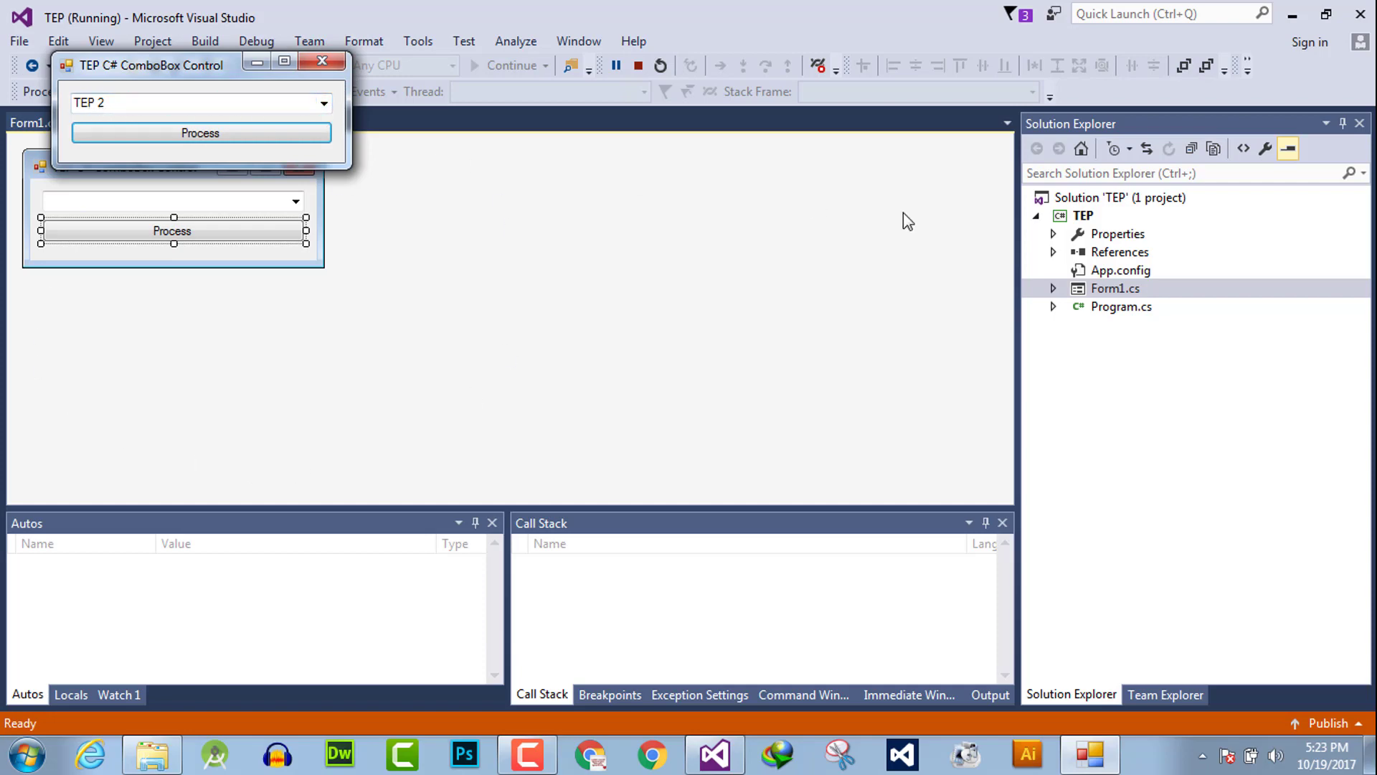
left_click(340, 68)
- In the Process button's button1_Click handler, begin a MessageBox.Show call using comboBox1
double_click(402, 204)
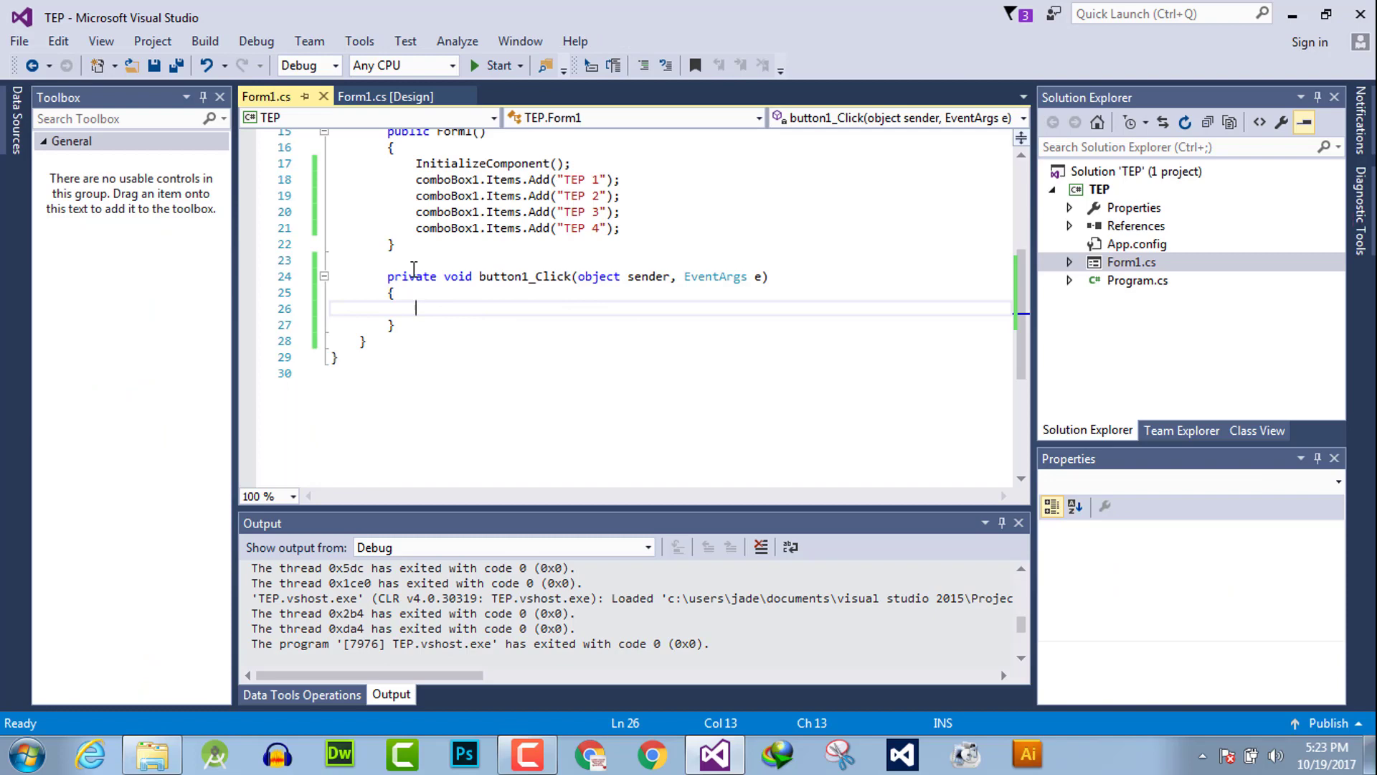
key("Left")
type("me")
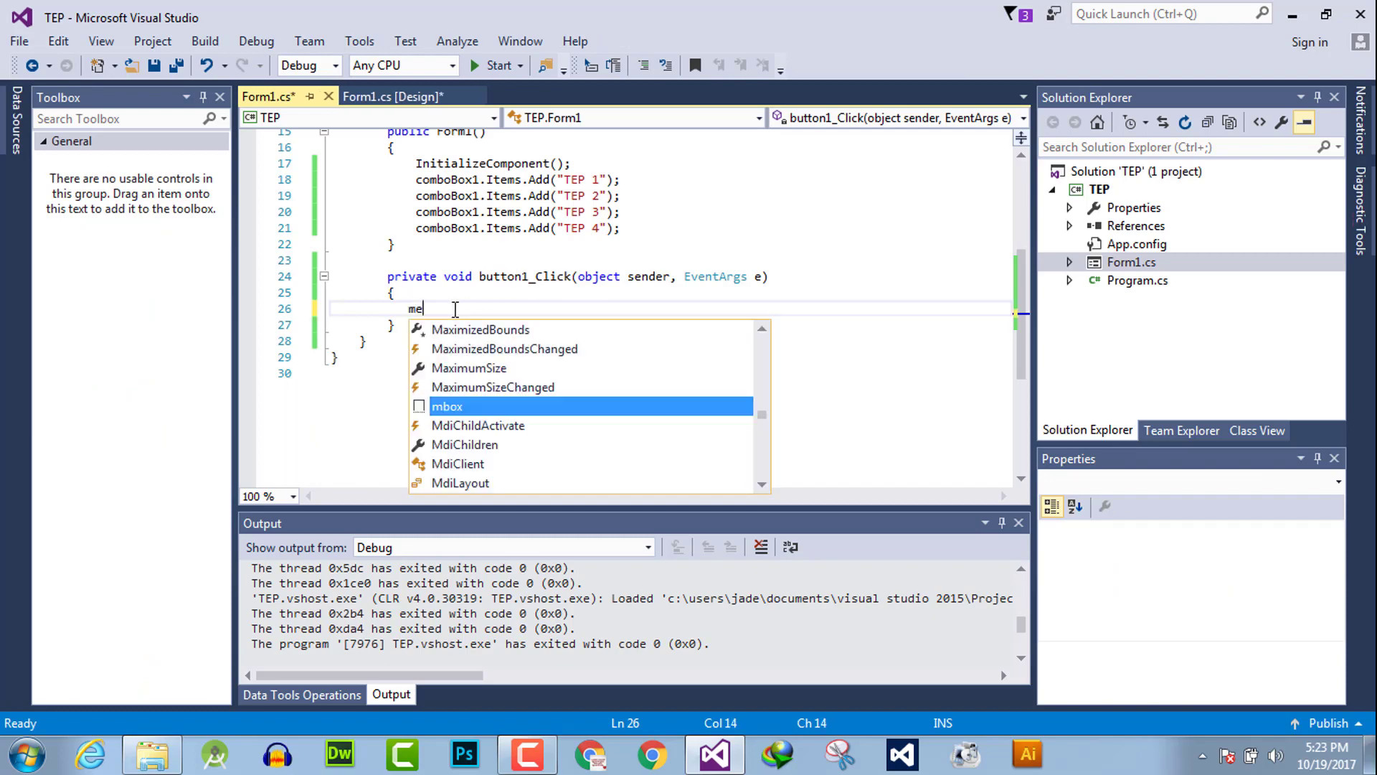
type("s")
key("Tab")
type(".sho")
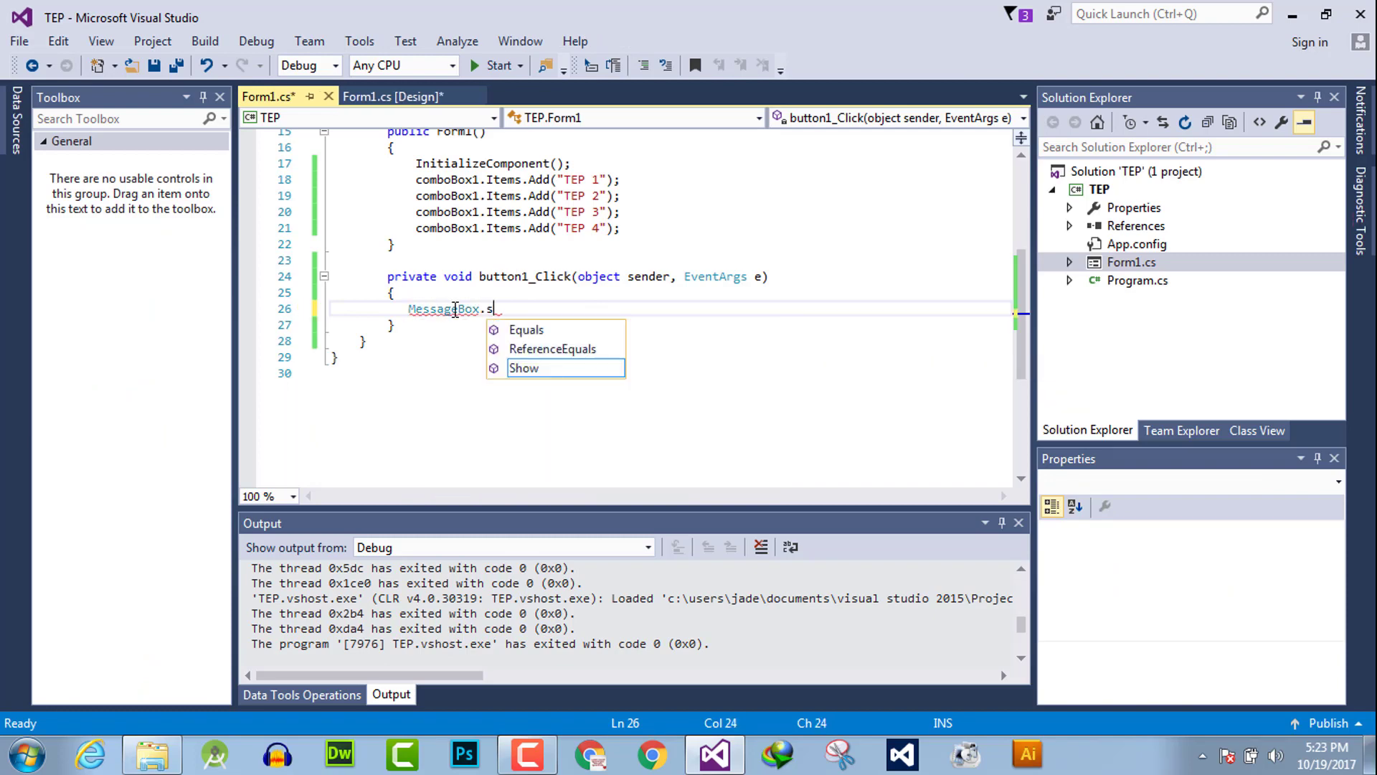
key("Tab")
type("(")
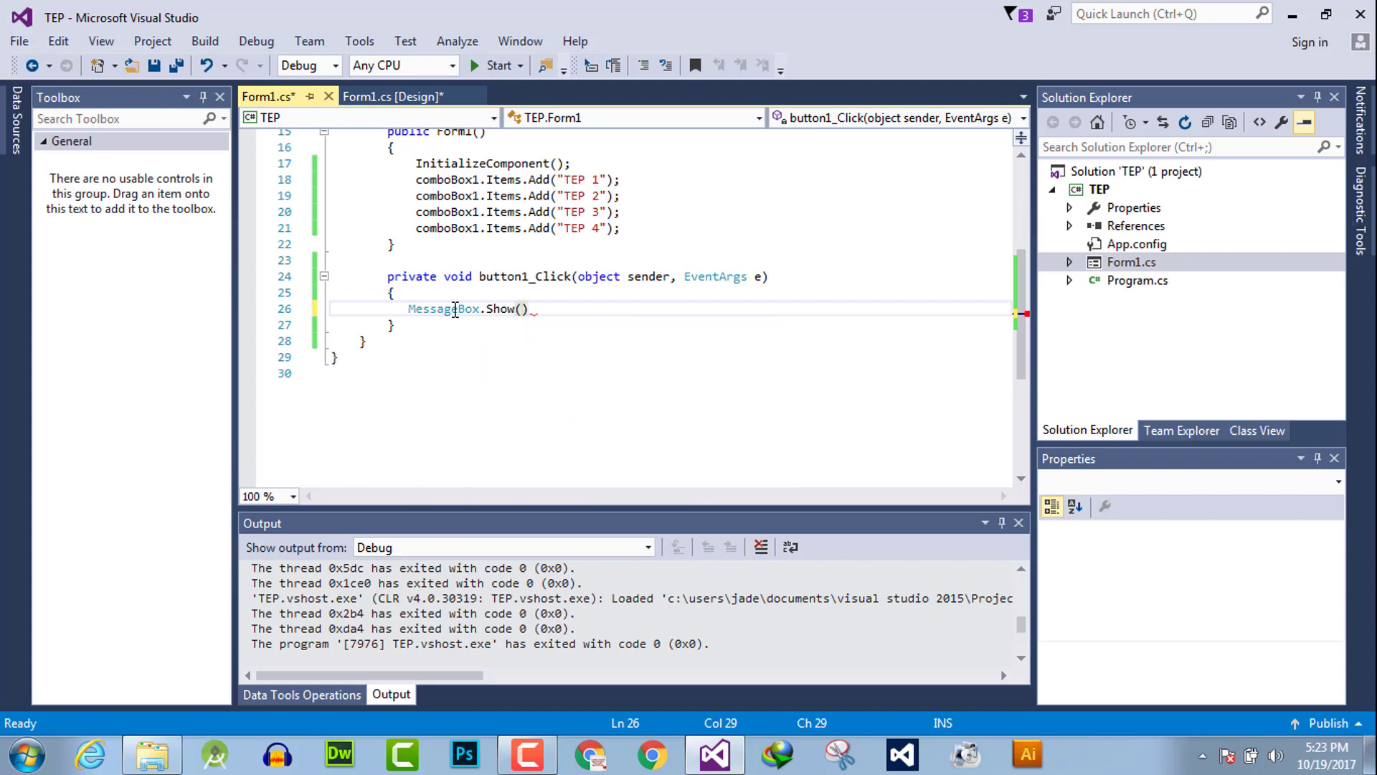
type("this")
type(".com")
key("Tab")
type(".")
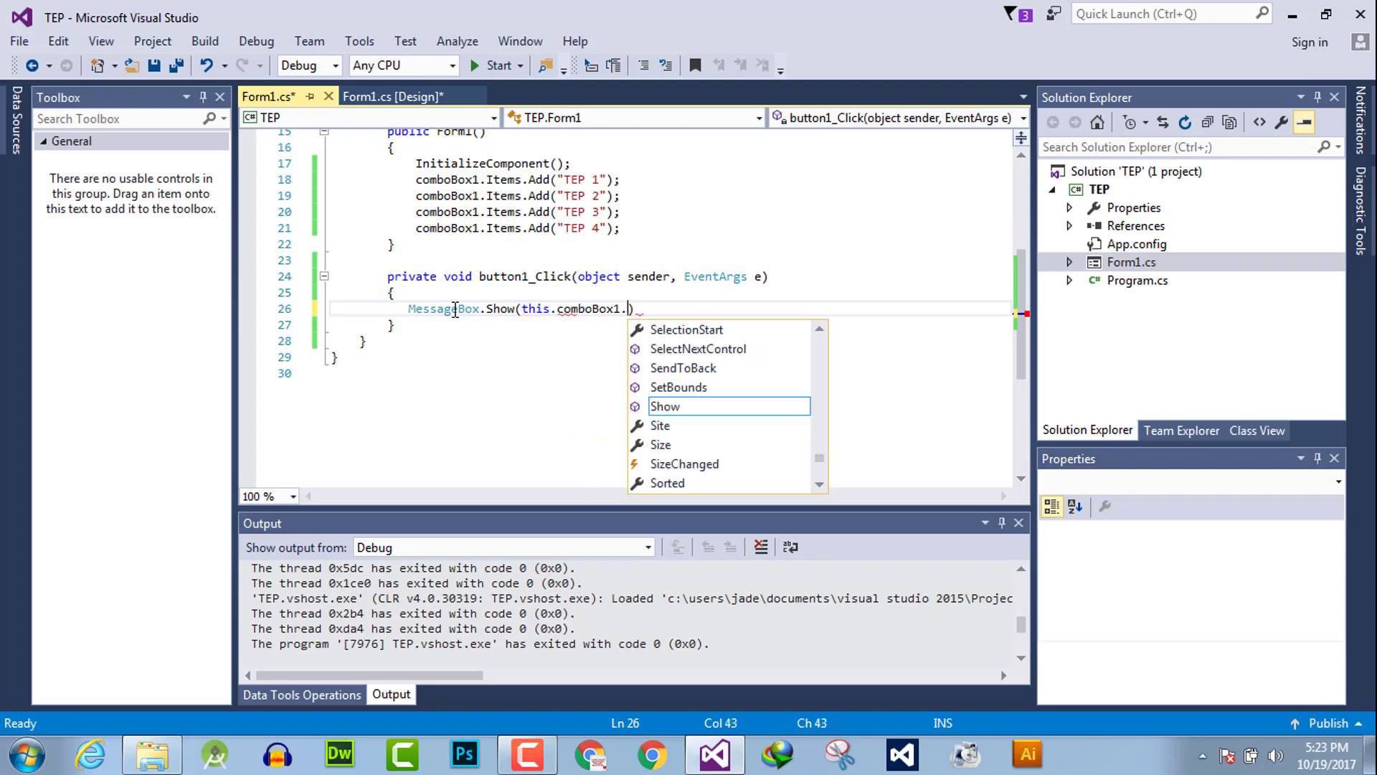
type("ite")
key("Tab")
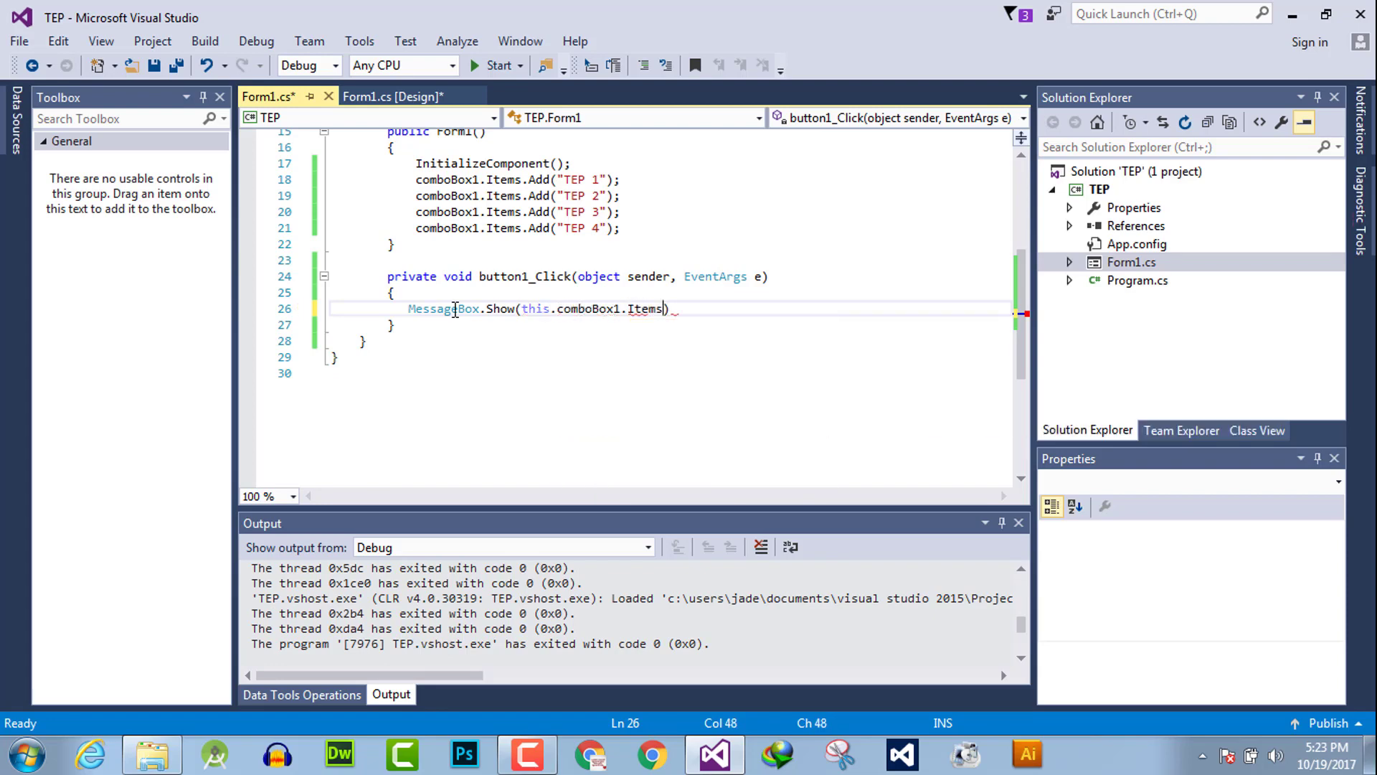
type(".")
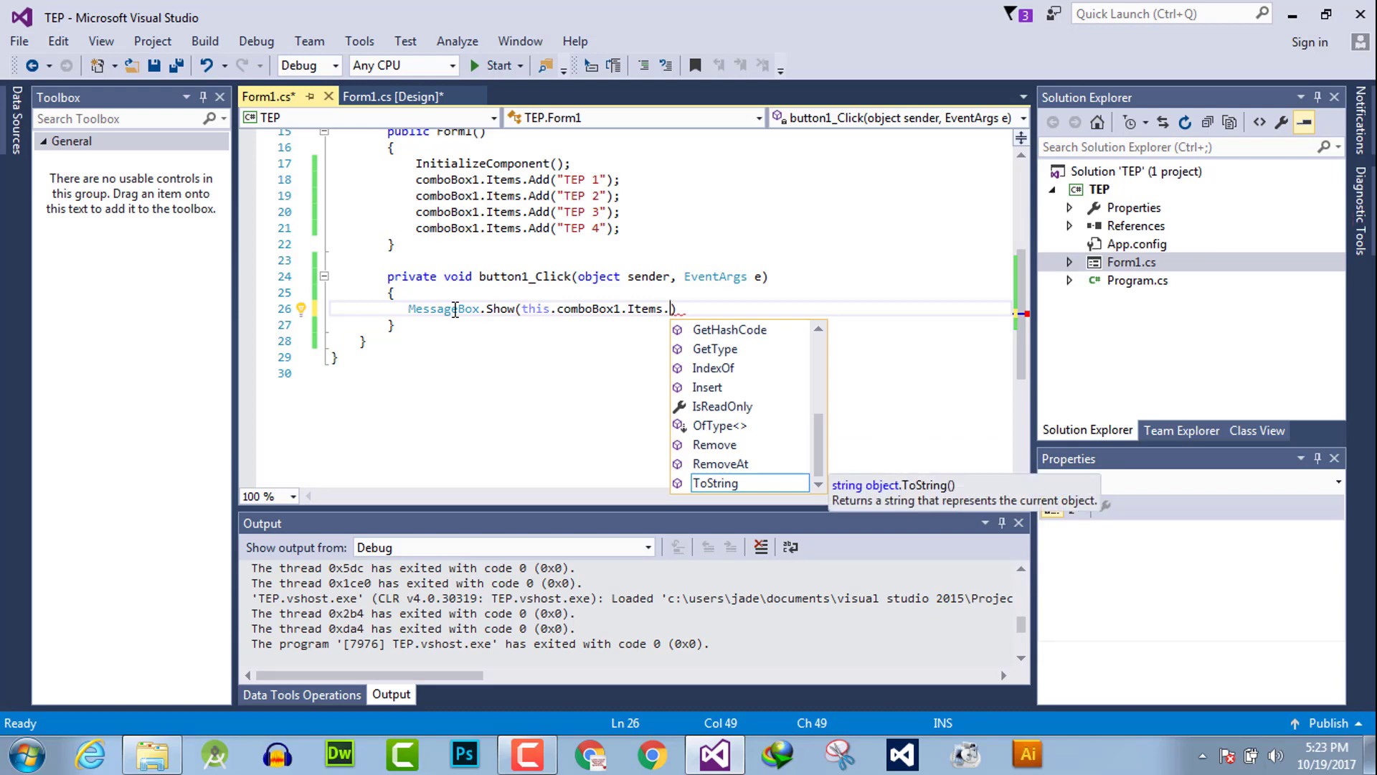
- Finish it as MessageBox.Show(this.comboBox1.SelectedItem.ToString()); and save Form1.cs
key("BackSpace")
key("BackSpace")
key("BackSpace")
key("BackSpace")
key("BackSpace")
key("BackSpace")
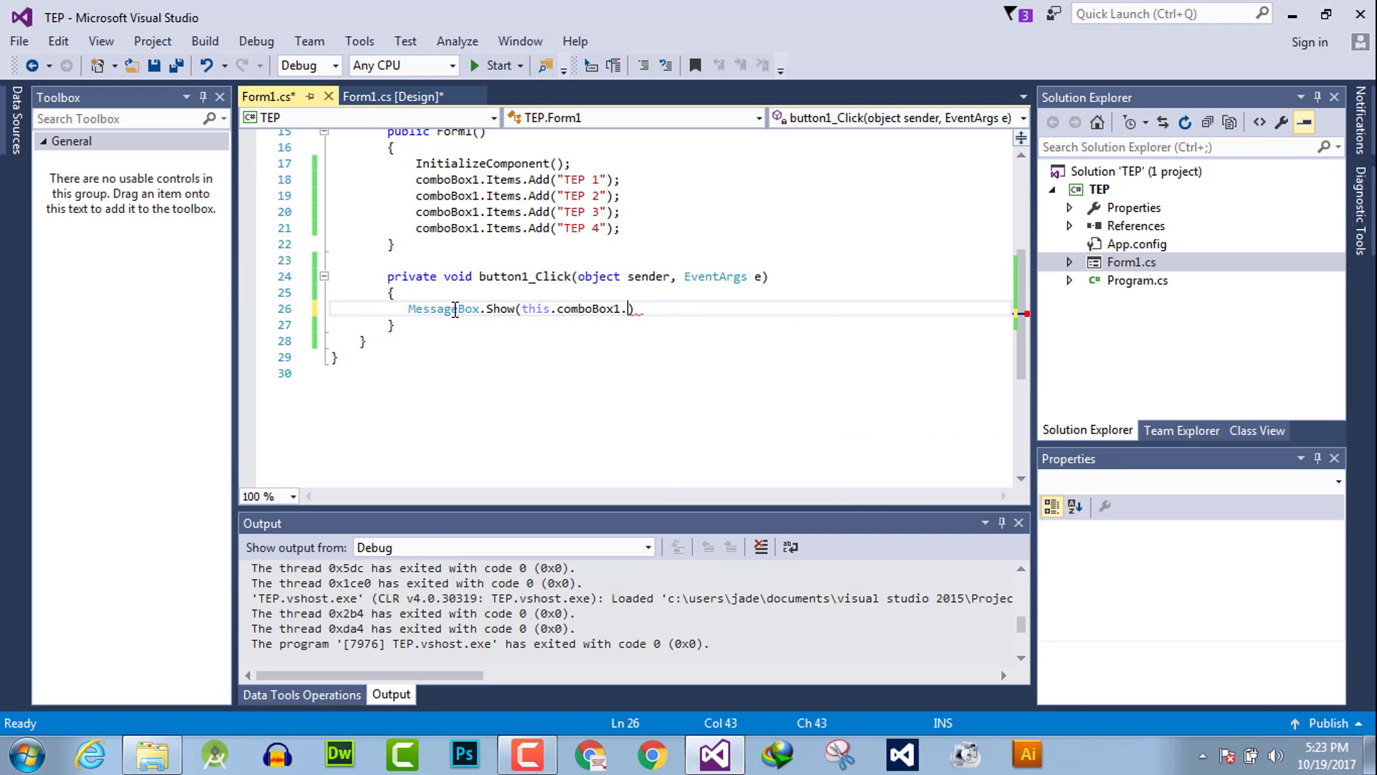
key("BackSpace")
type(".")
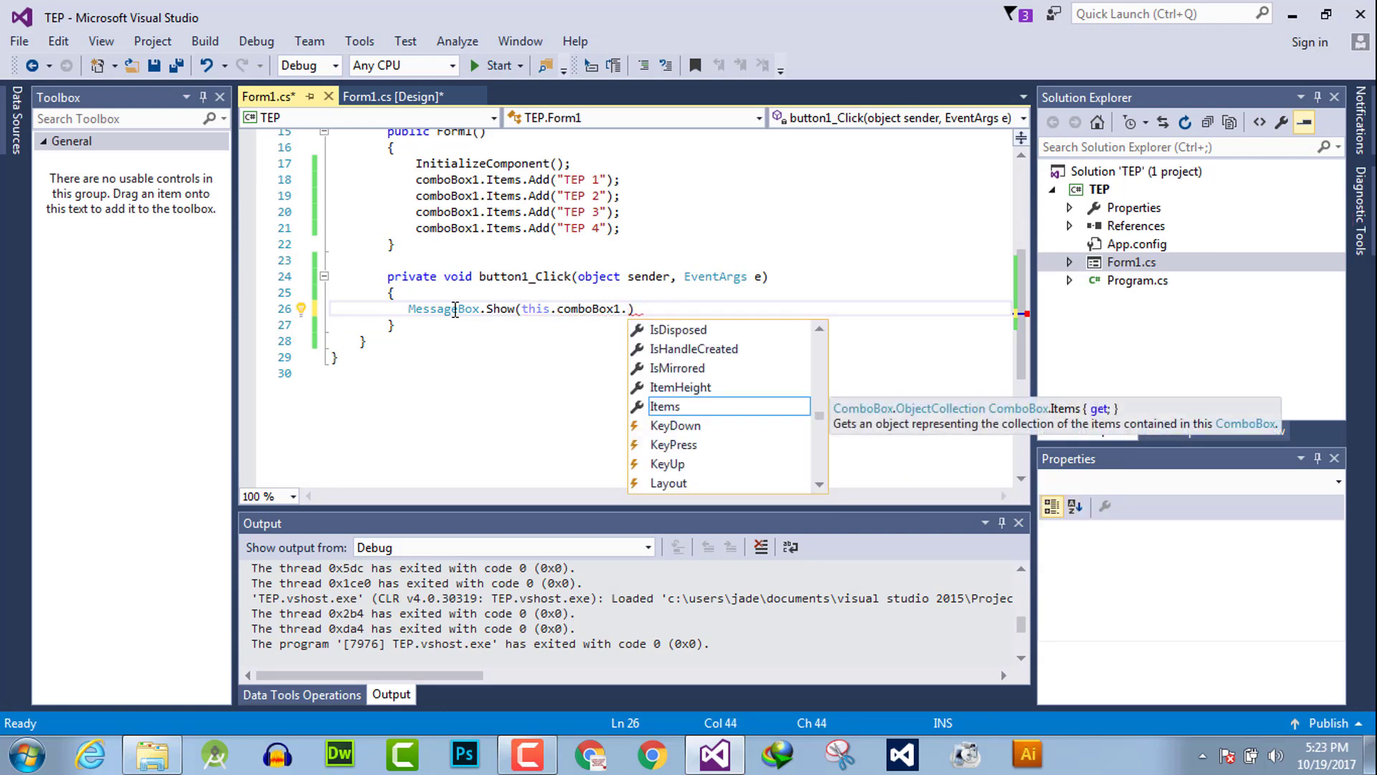
type("sel")
key("Tab")
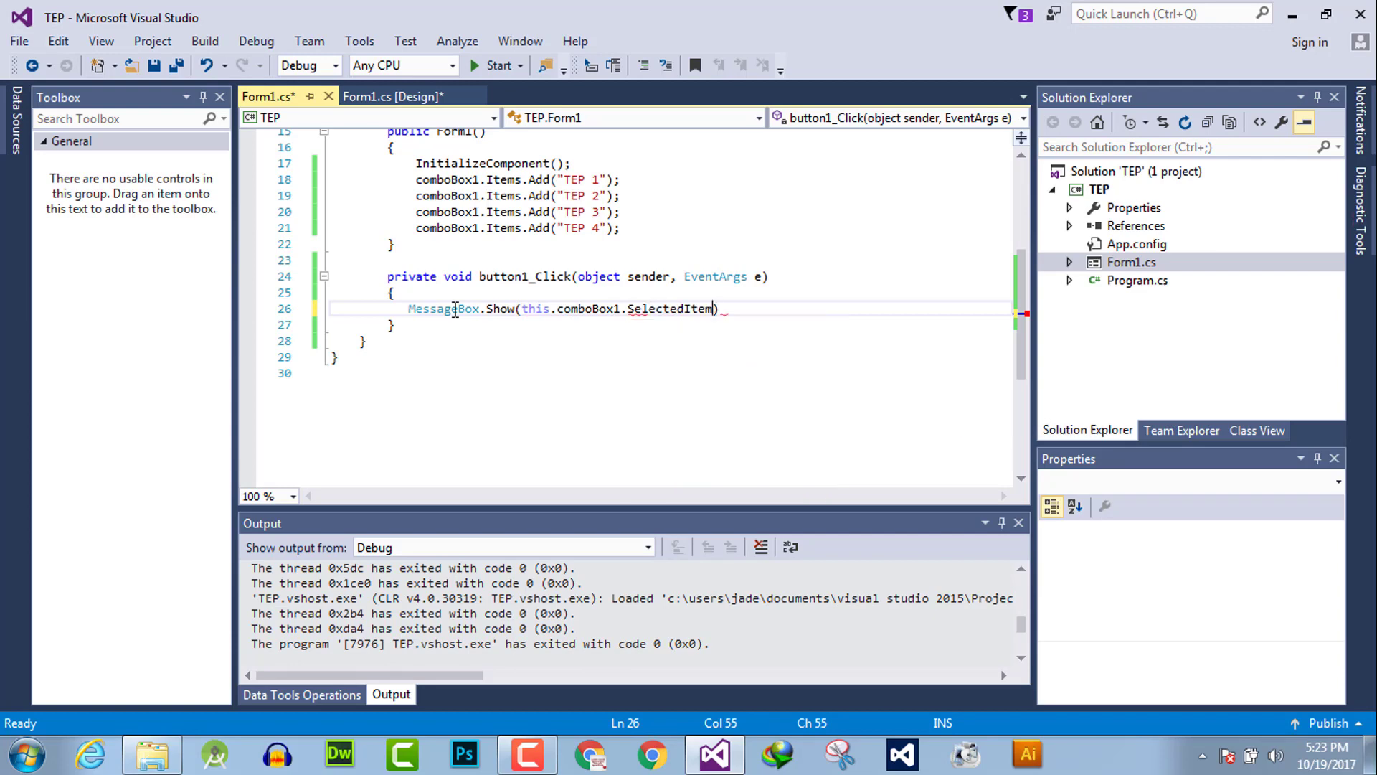
type(".")
key("Down")
key("Down")
key("Down")
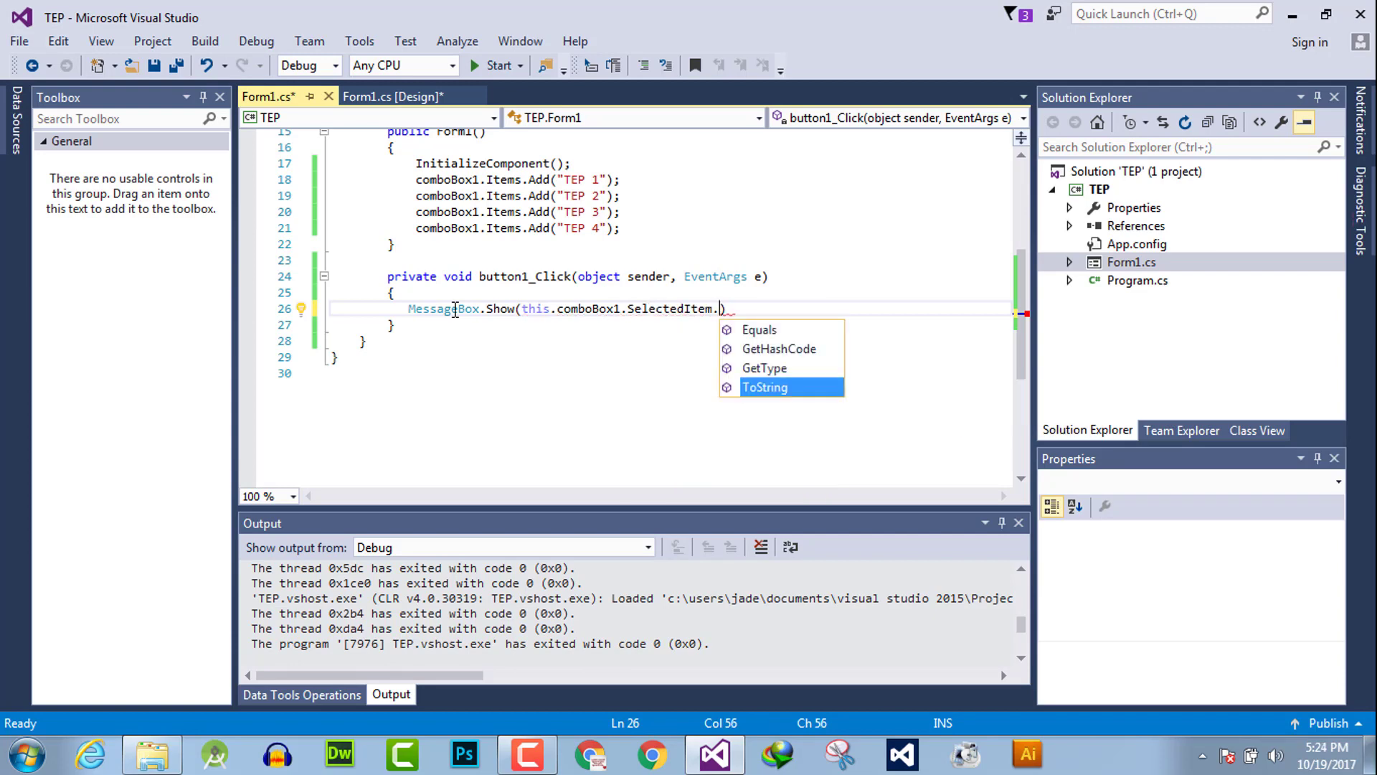
key("Tab")
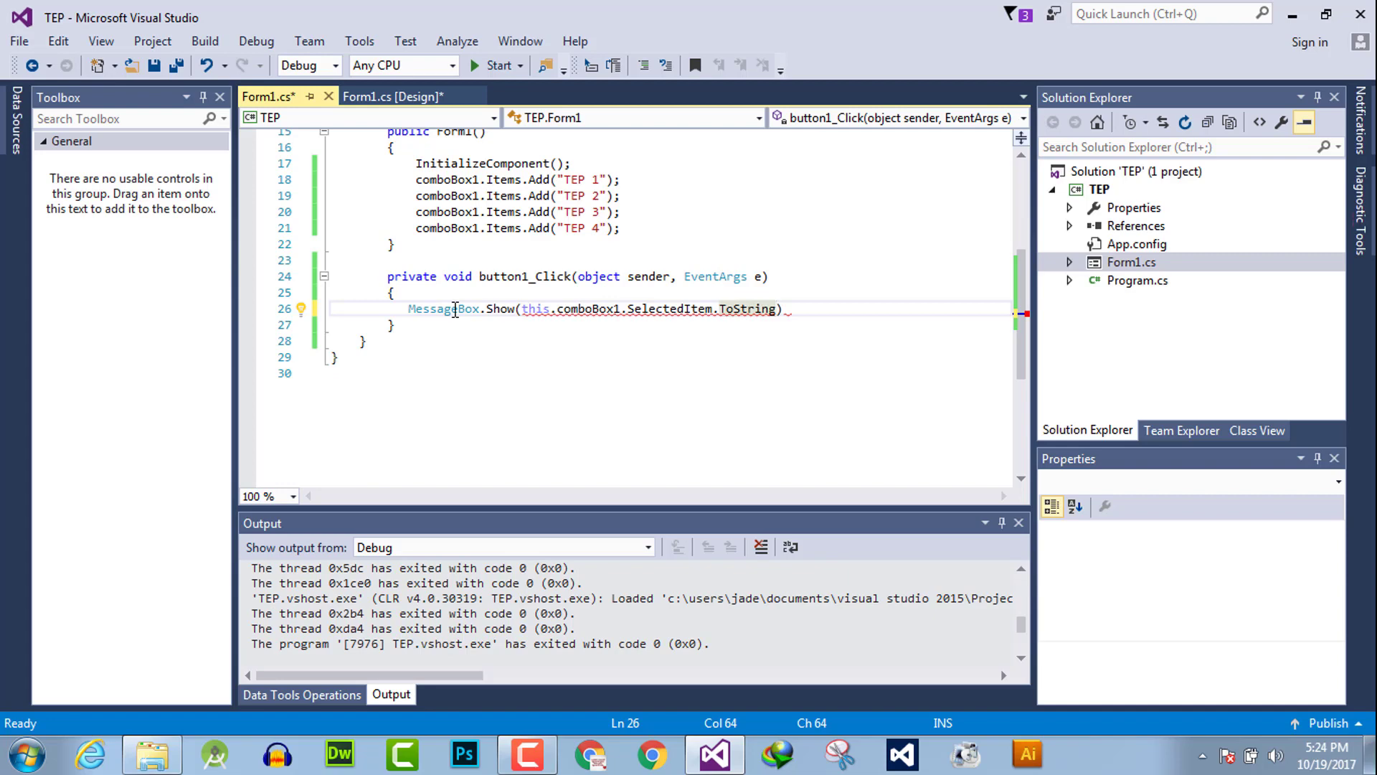
type("())")
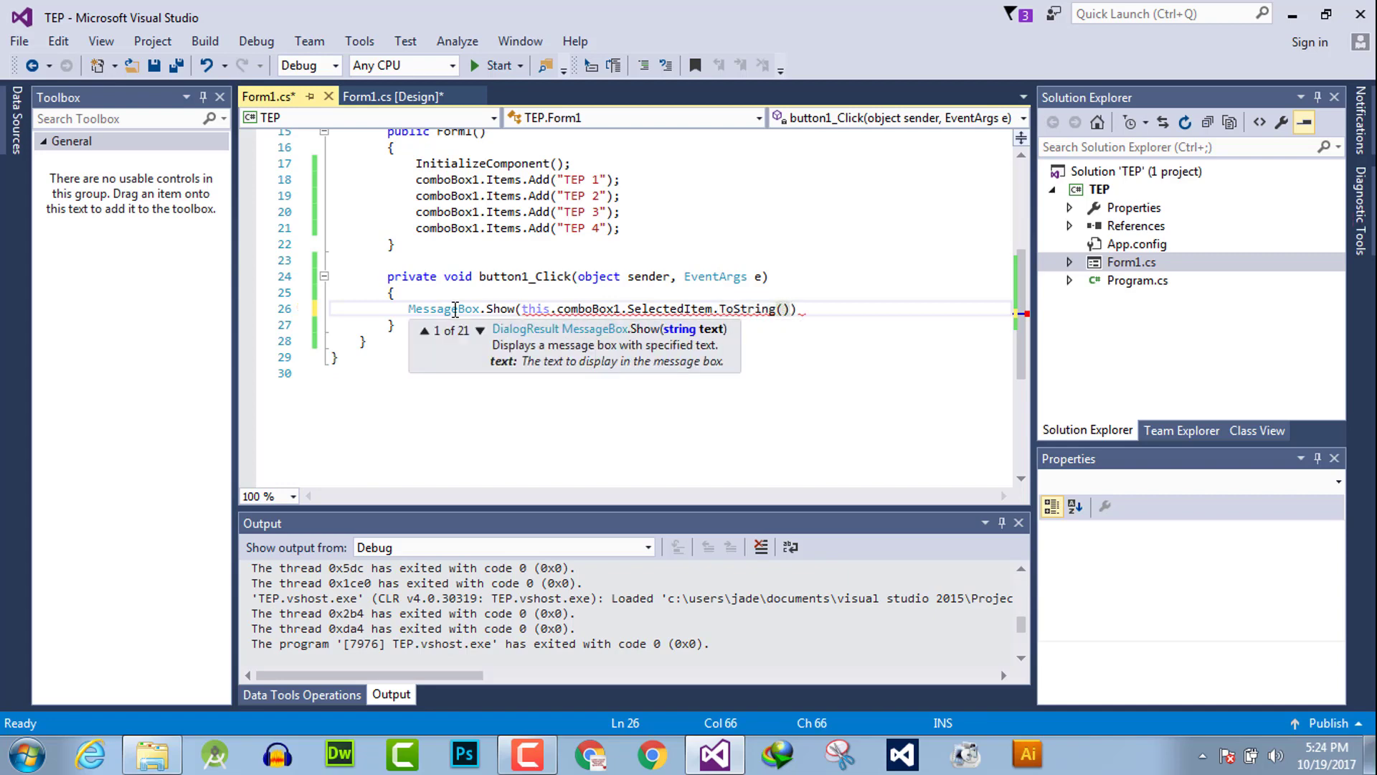
key("Left")
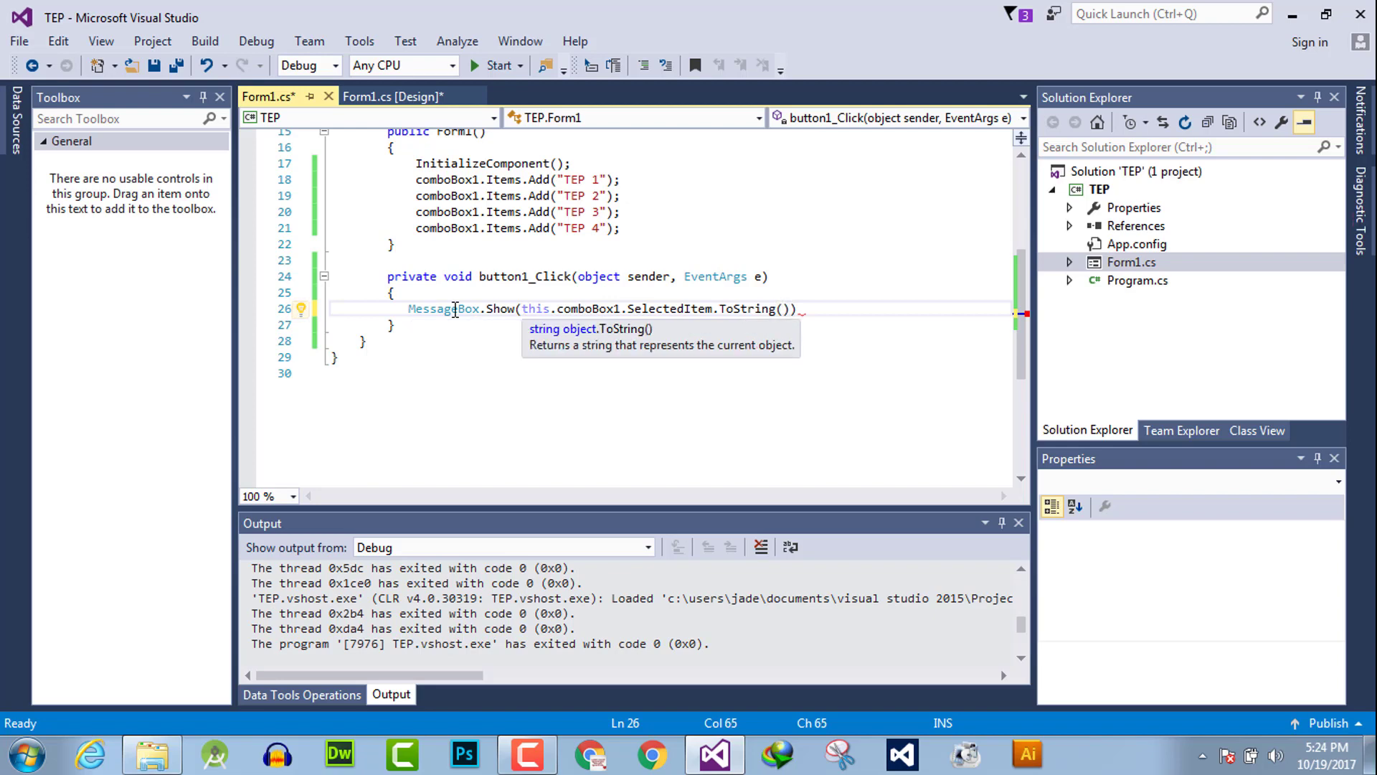
key("End")
type(";")
key("ctrl+s")
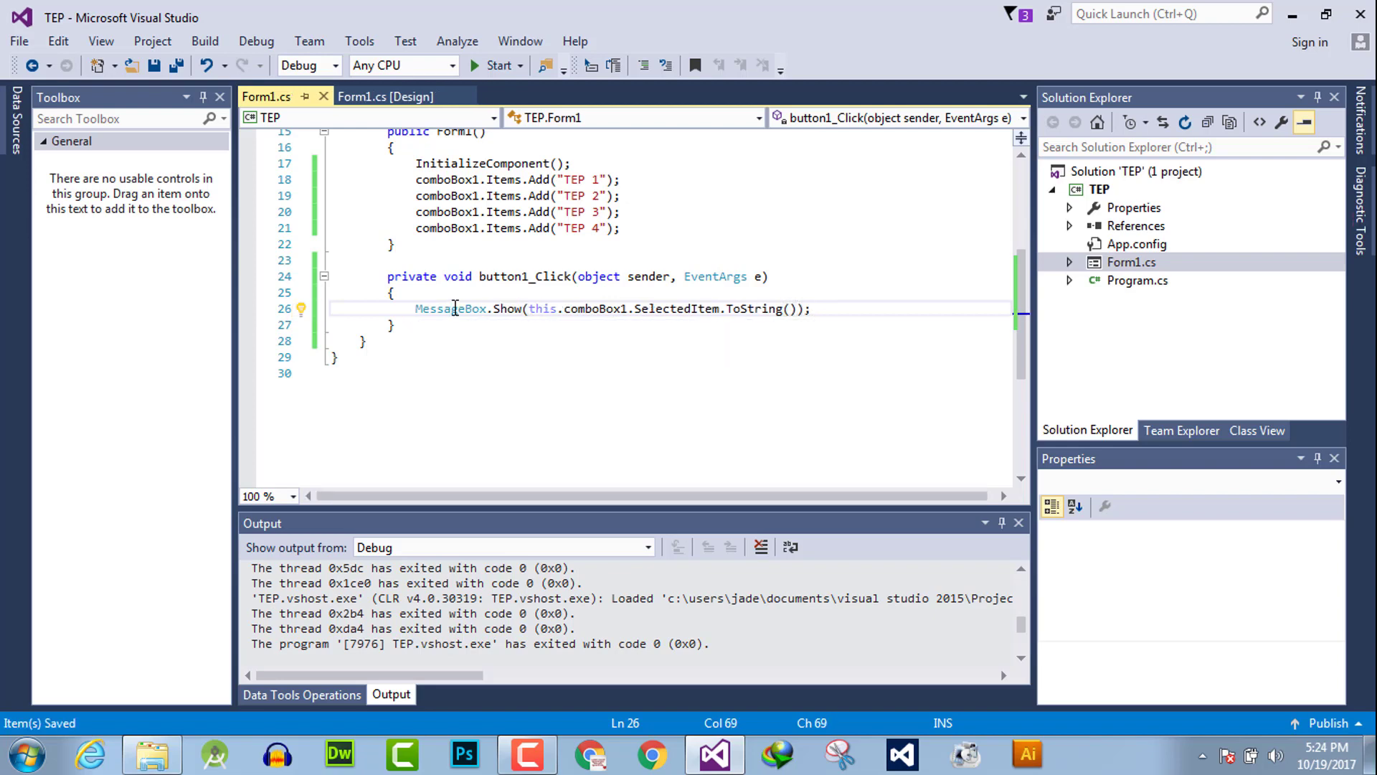
- Run the rebuilt app, pick TEP 2, dismiss its message box, then close the app
left_click(486, 64)
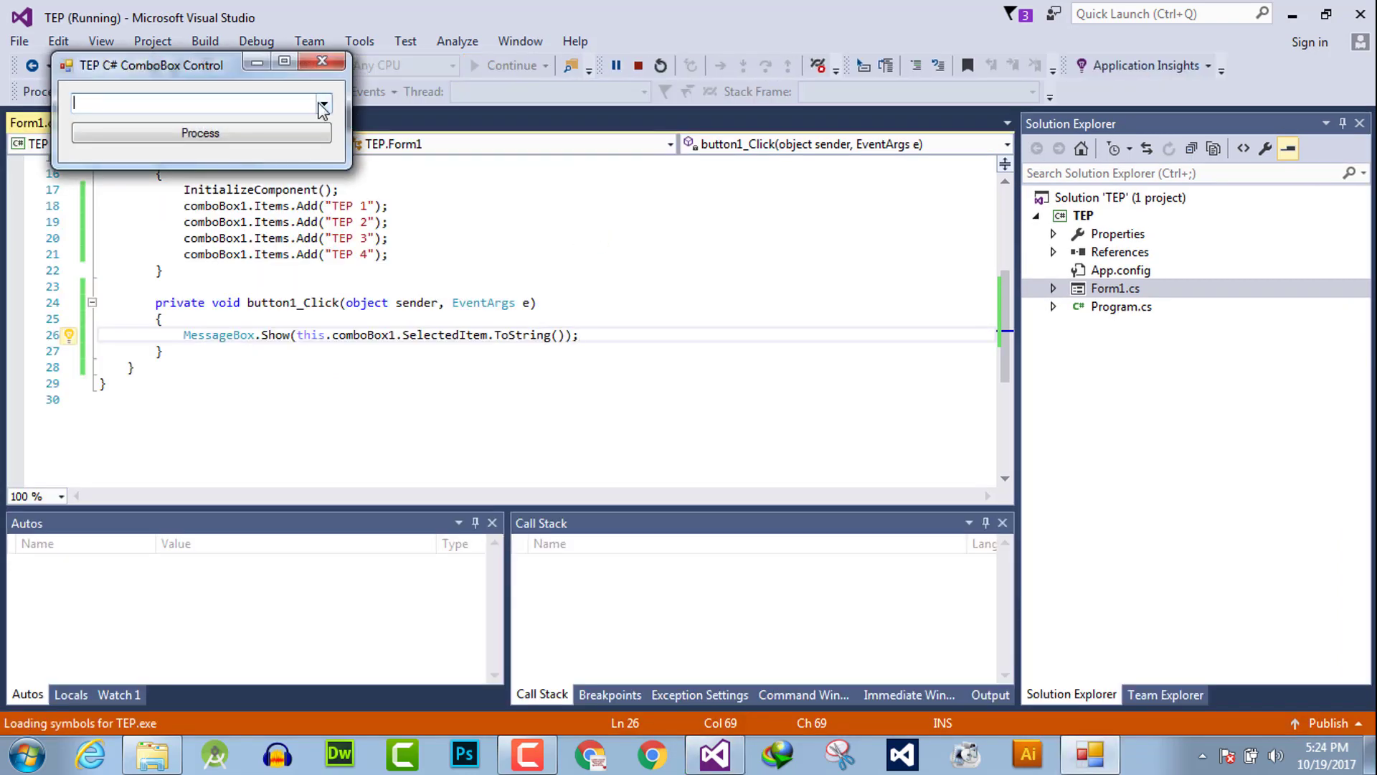
left_click(322, 102)
left_click(258, 135)
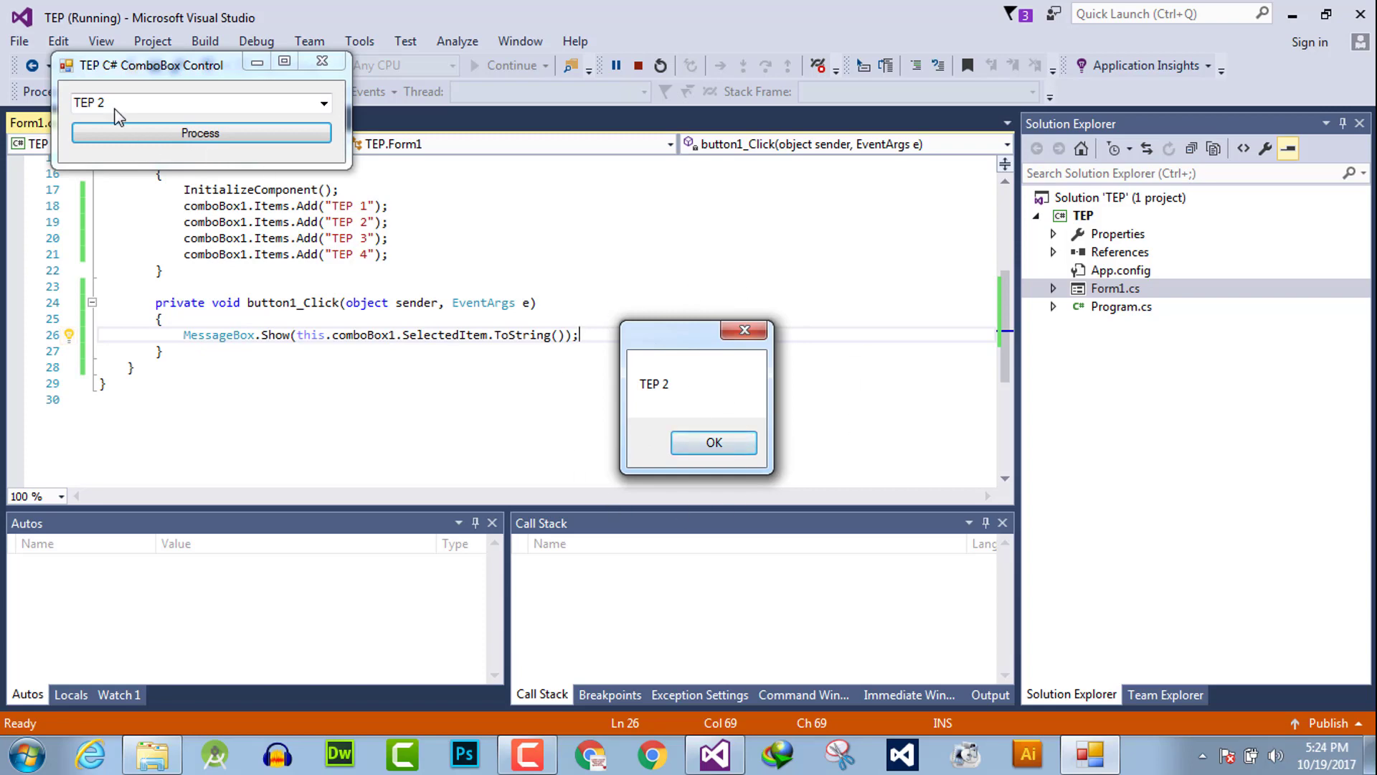
left_click(714, 442)
left_click(321, 63)
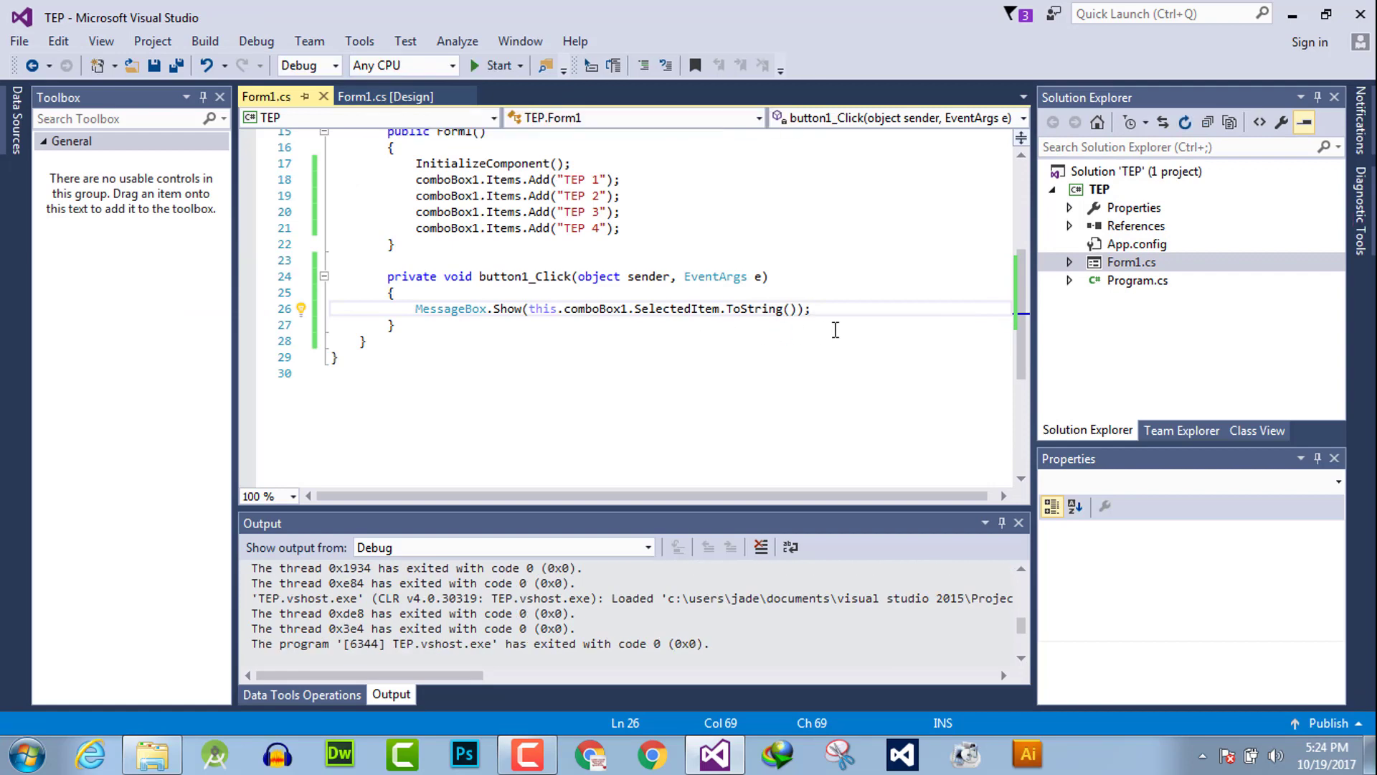
left_click(832, 327)
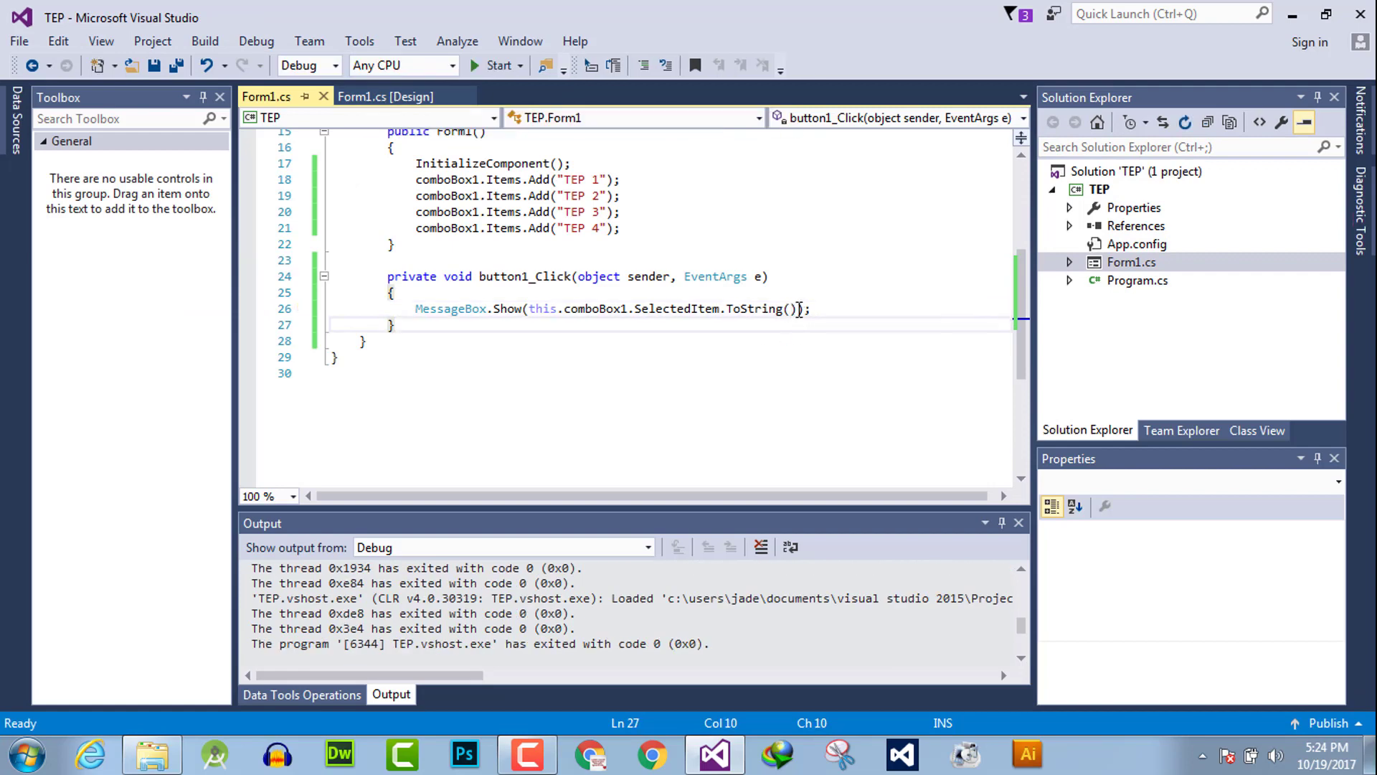
mouse_move(753, 309)
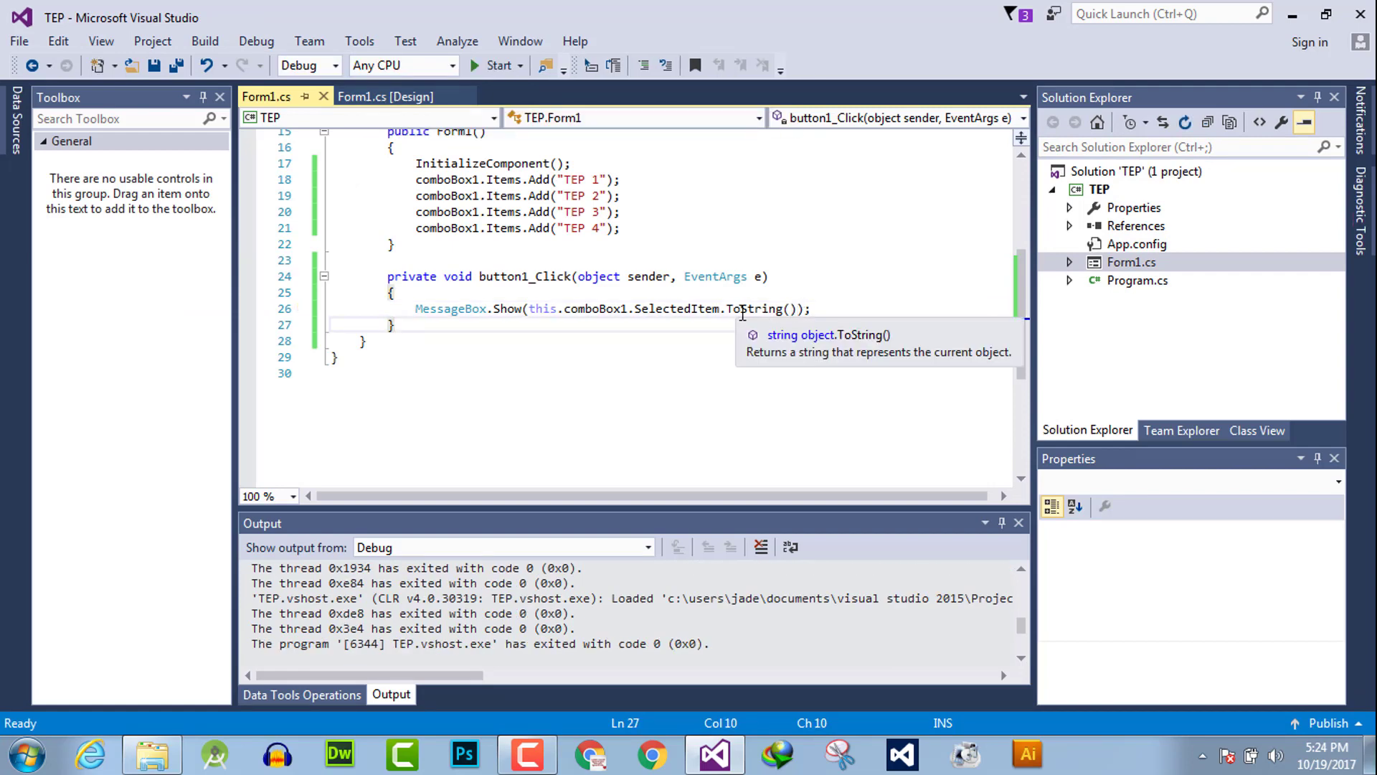
- In Form1.cs [Design], drag the form's bottom edge down to leave room below Process
left_click(814, 279)
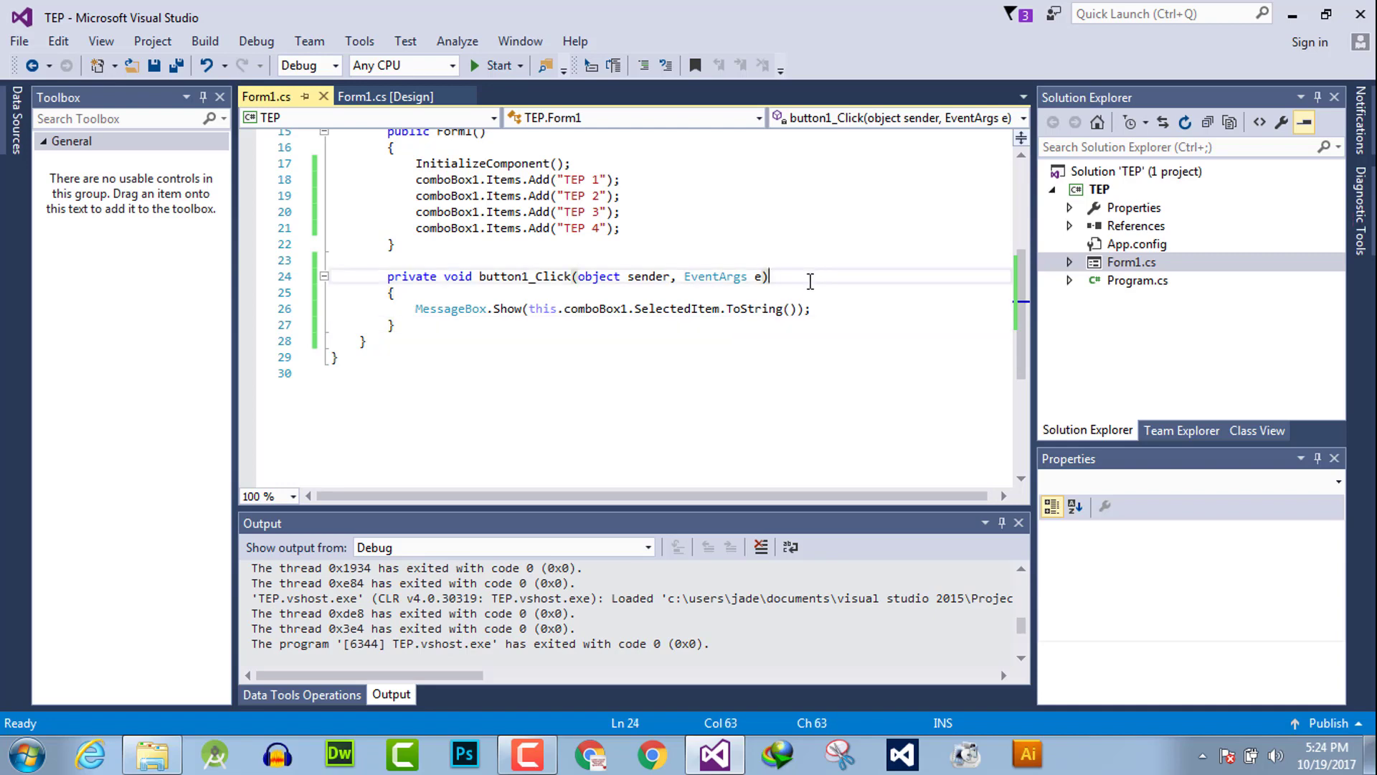
left_click(385, 97)
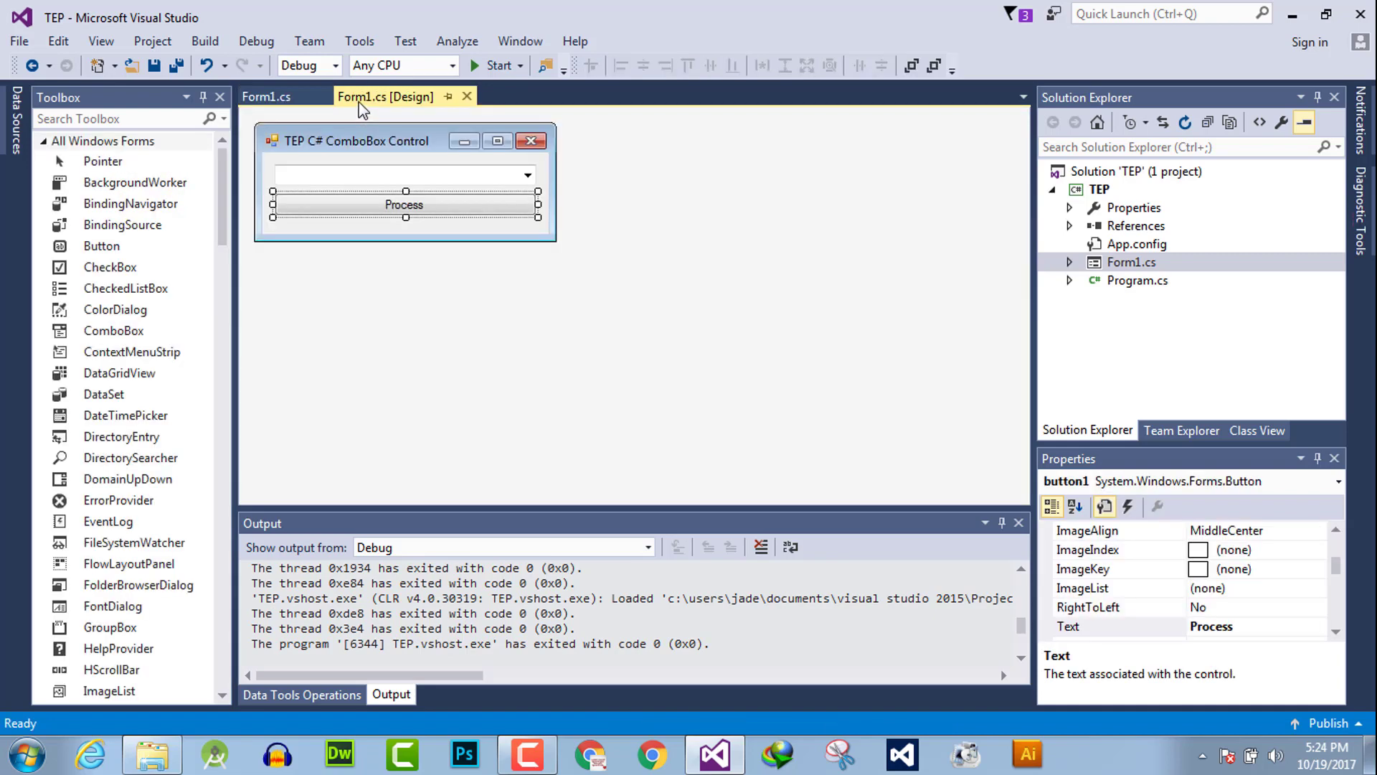
left_click(406, 237)
left_click_drag(404, 241, 403, 285)
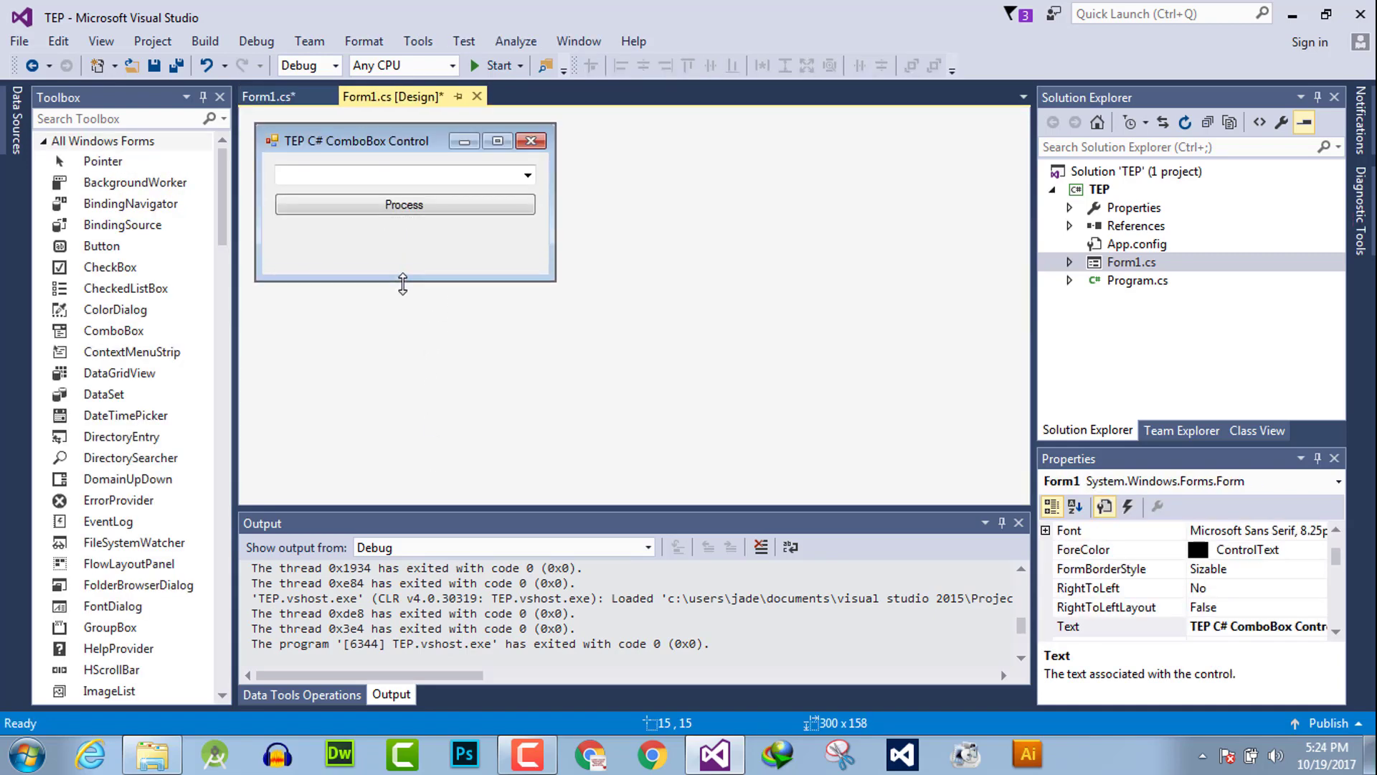
- Place a Label from the Toolbox under Process, then reopen the button1_Click code
left_click(112, 119)
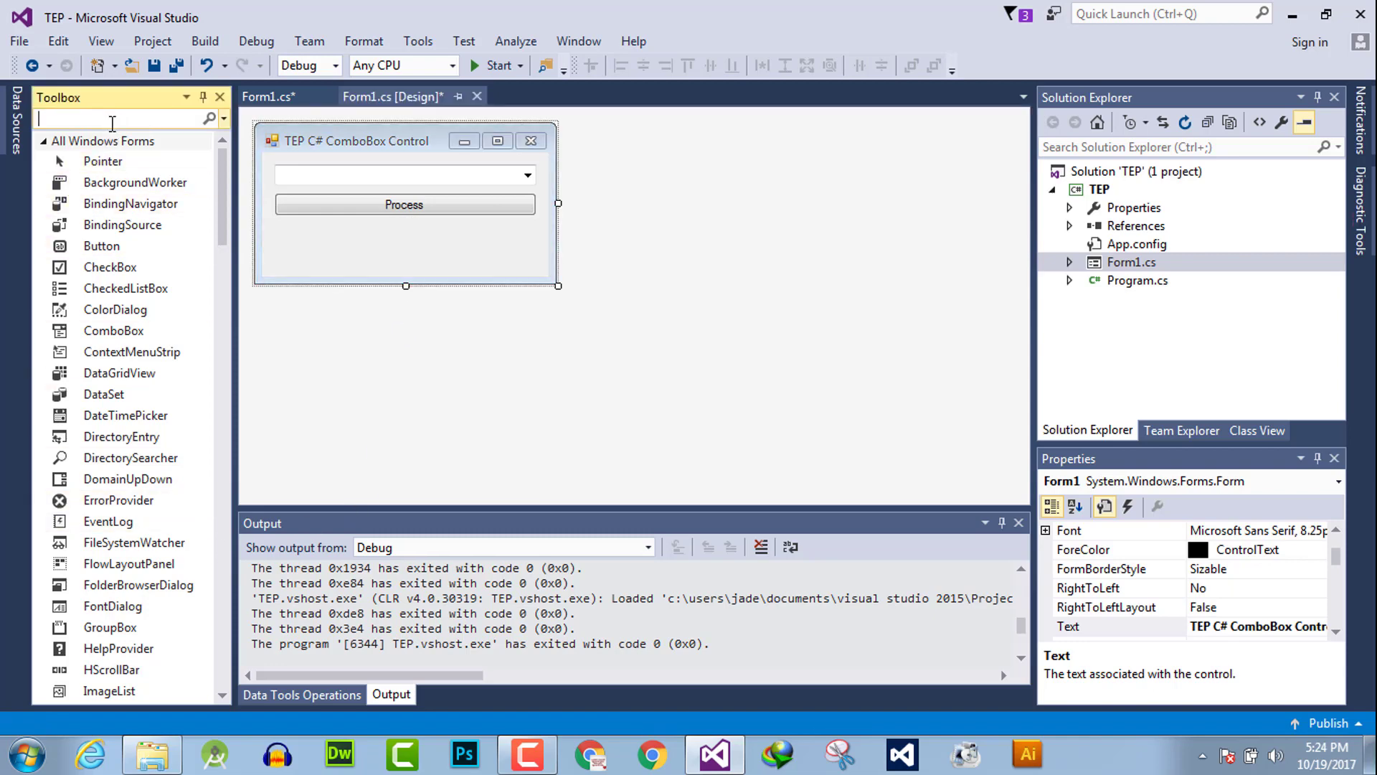
type("labe")
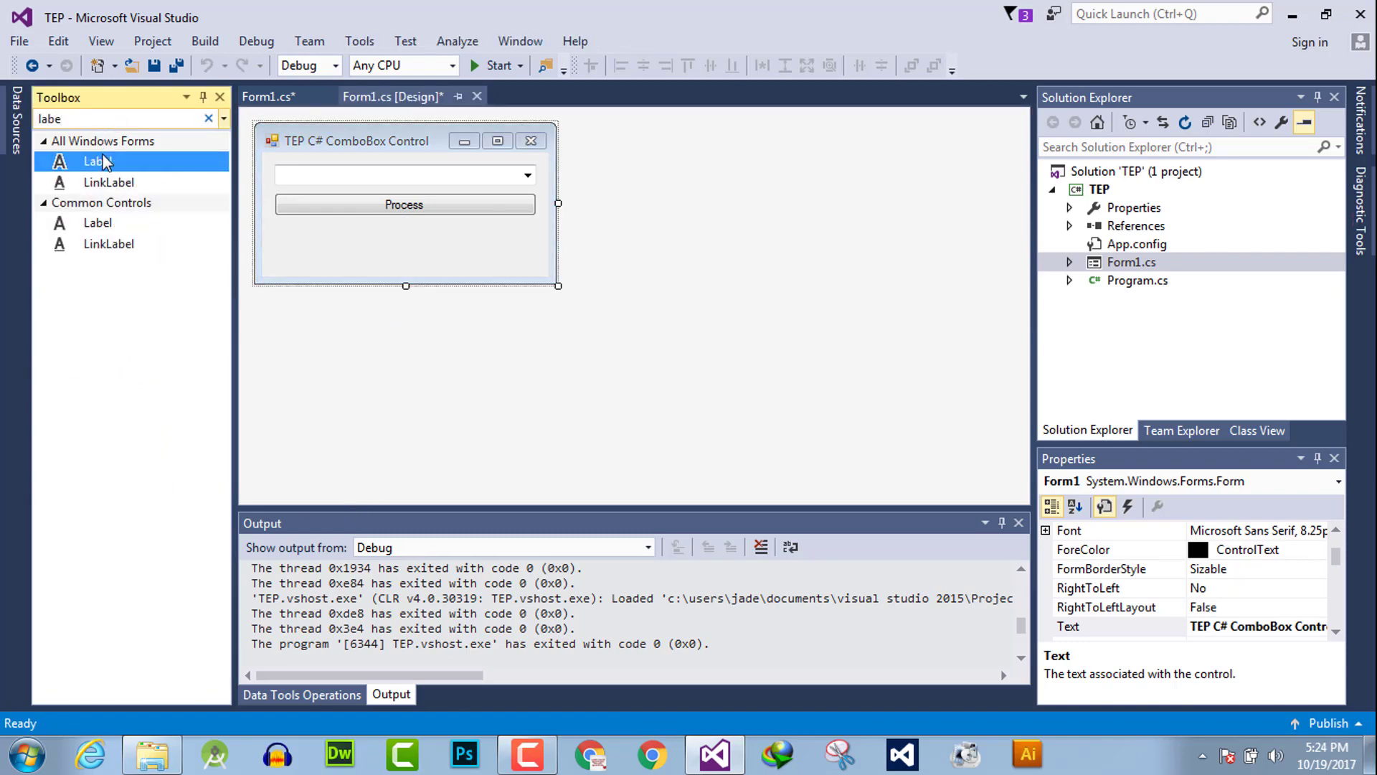
left_click_drag(98, 160, 284, 242)
left_click(397, 206)
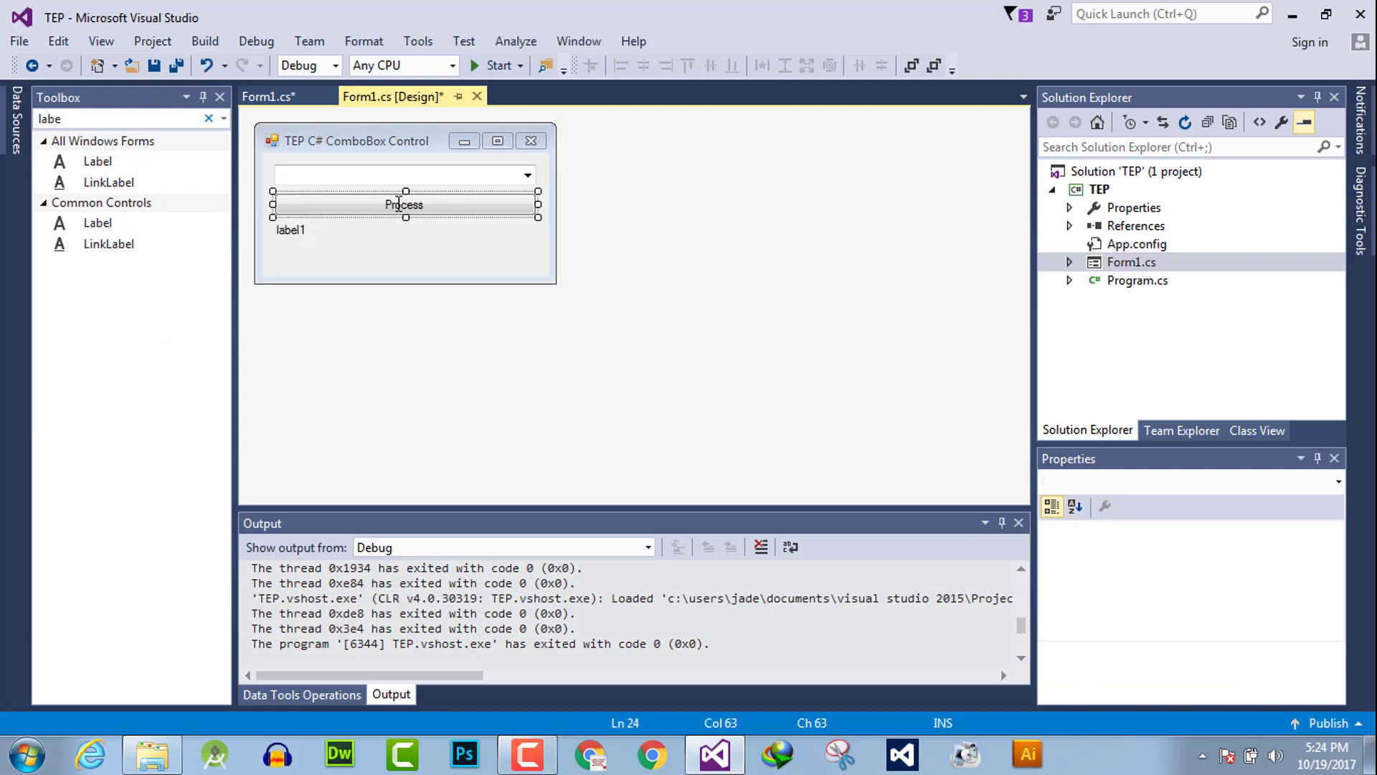
double_click(397, 205)
left_click(488, 366)
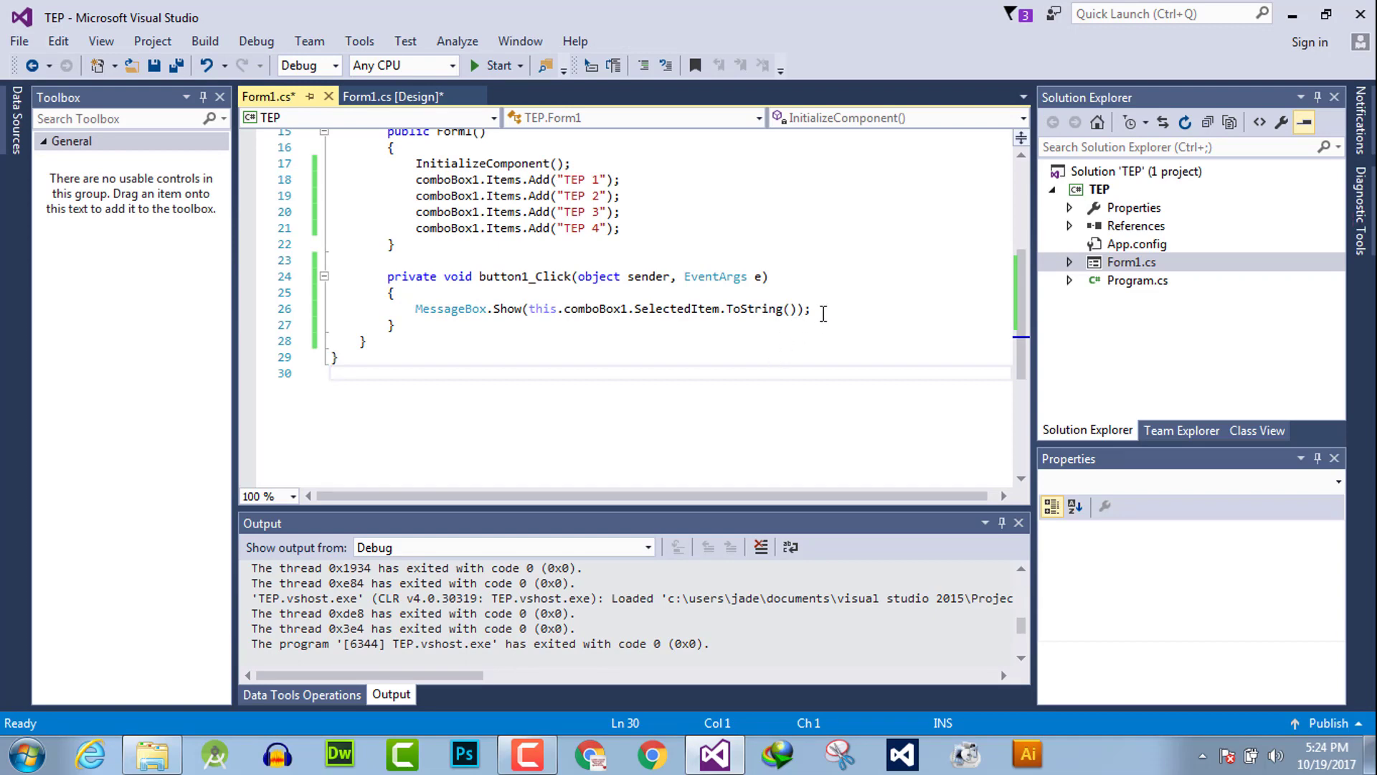
- Swap the MessageBox line for label1.Text = this.comboBox1.SelectedItem.ToString(); and save Form1.cs
mouse_move(809, 309)
left_mouse_down()
mouse_move(527, 308)
mouse_move(797, 309)
left_mouse_up()
left_click(543, 372)
key("Delete")
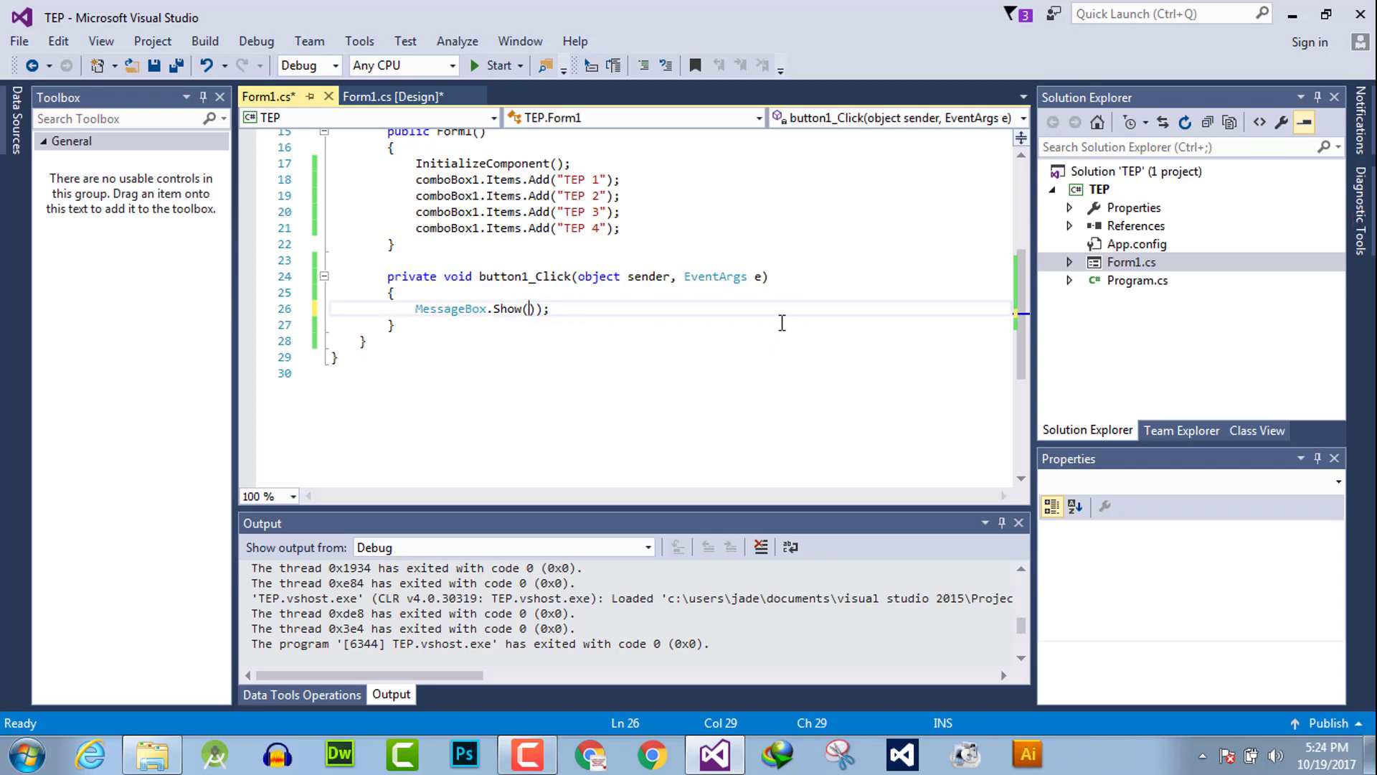
left_click_drag(552, 309, 416, 308)
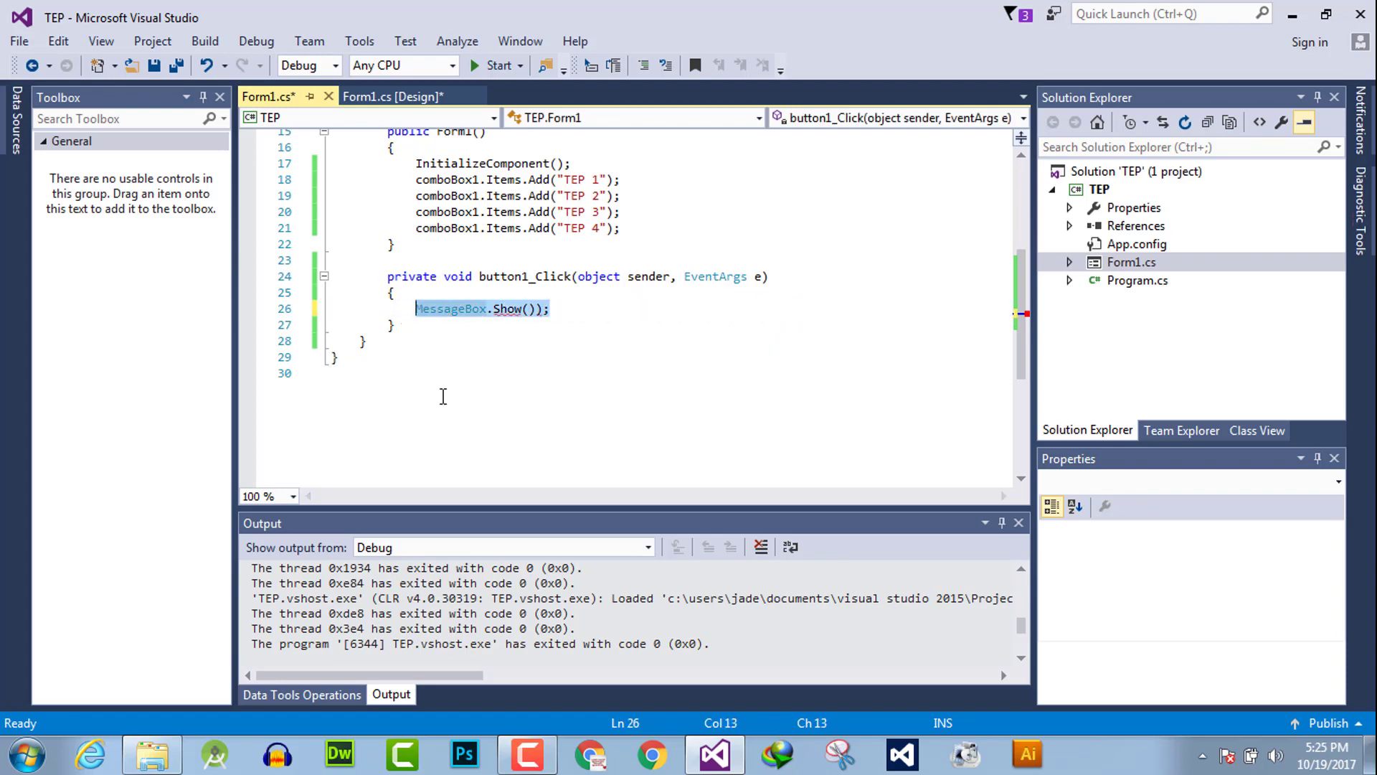
type("label1")
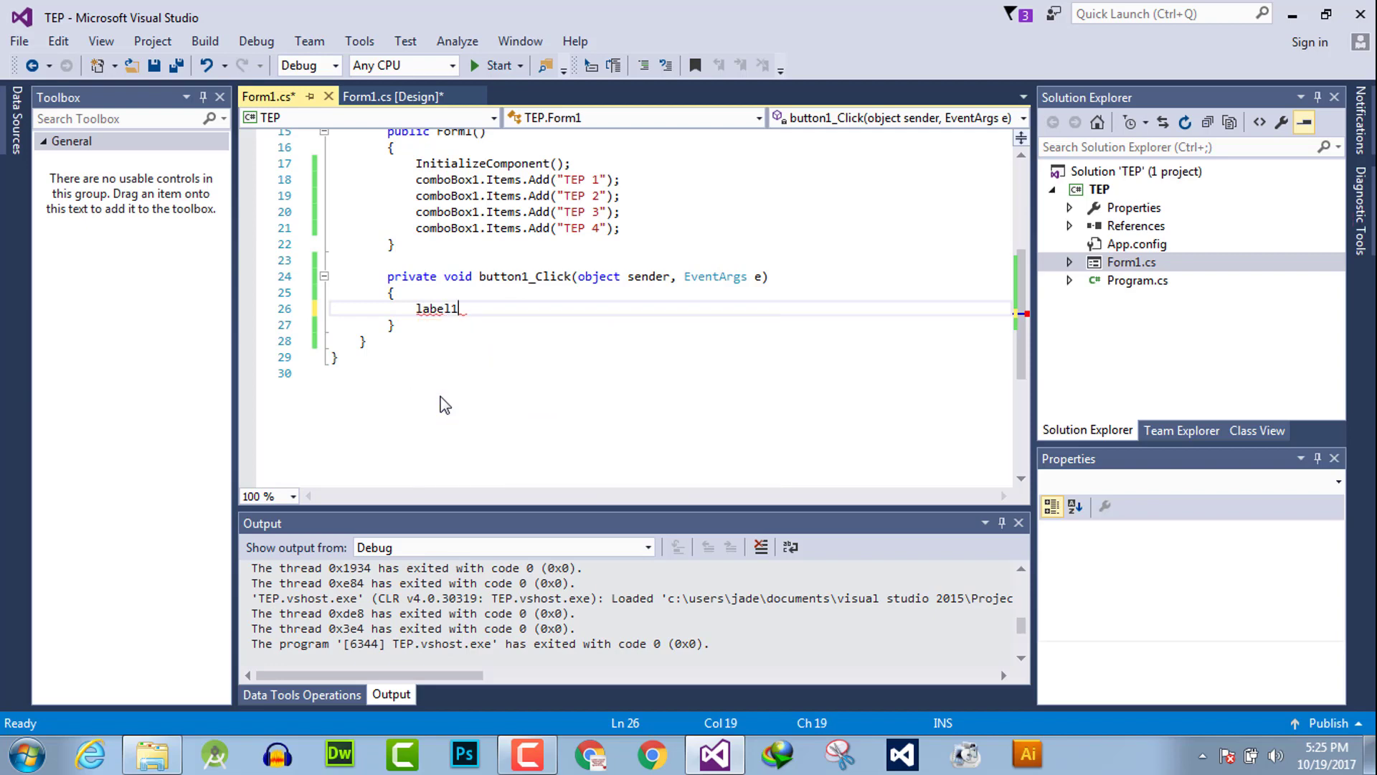
type(".Text ")
type("=")
type(" this.comboBox1.SelectedItem.ToString(")
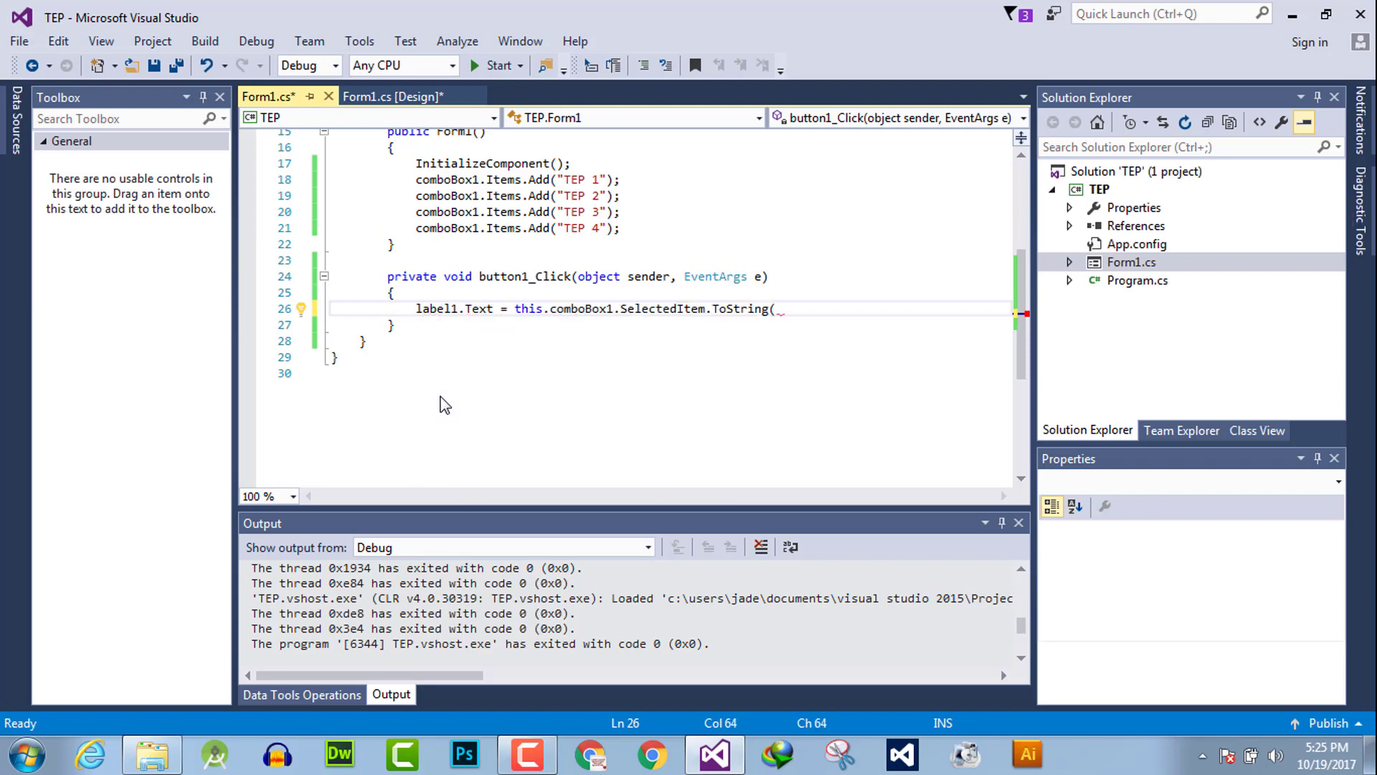
type(");")
key("ctrl+s")
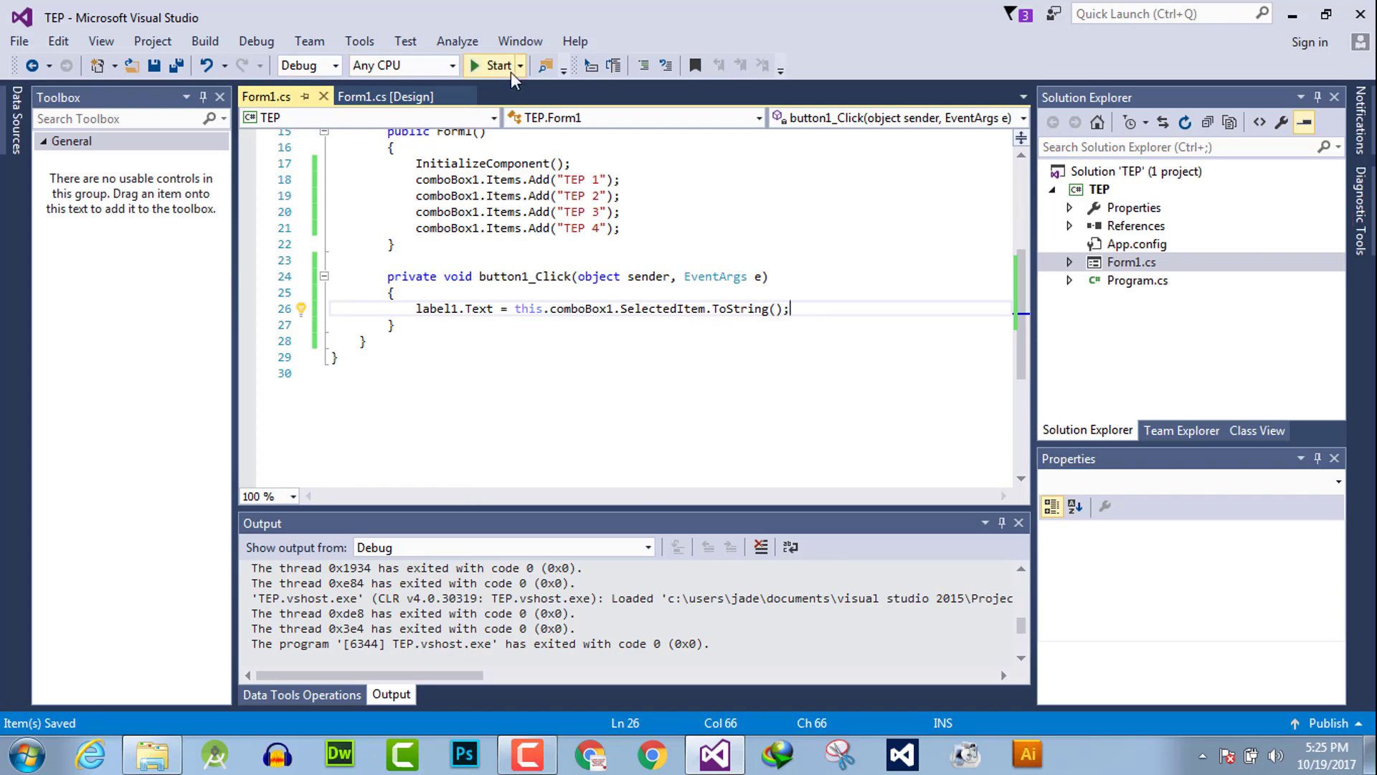
- Run the app, choose TEP 3 and press Process to show it in label1
left_click(498, 66)
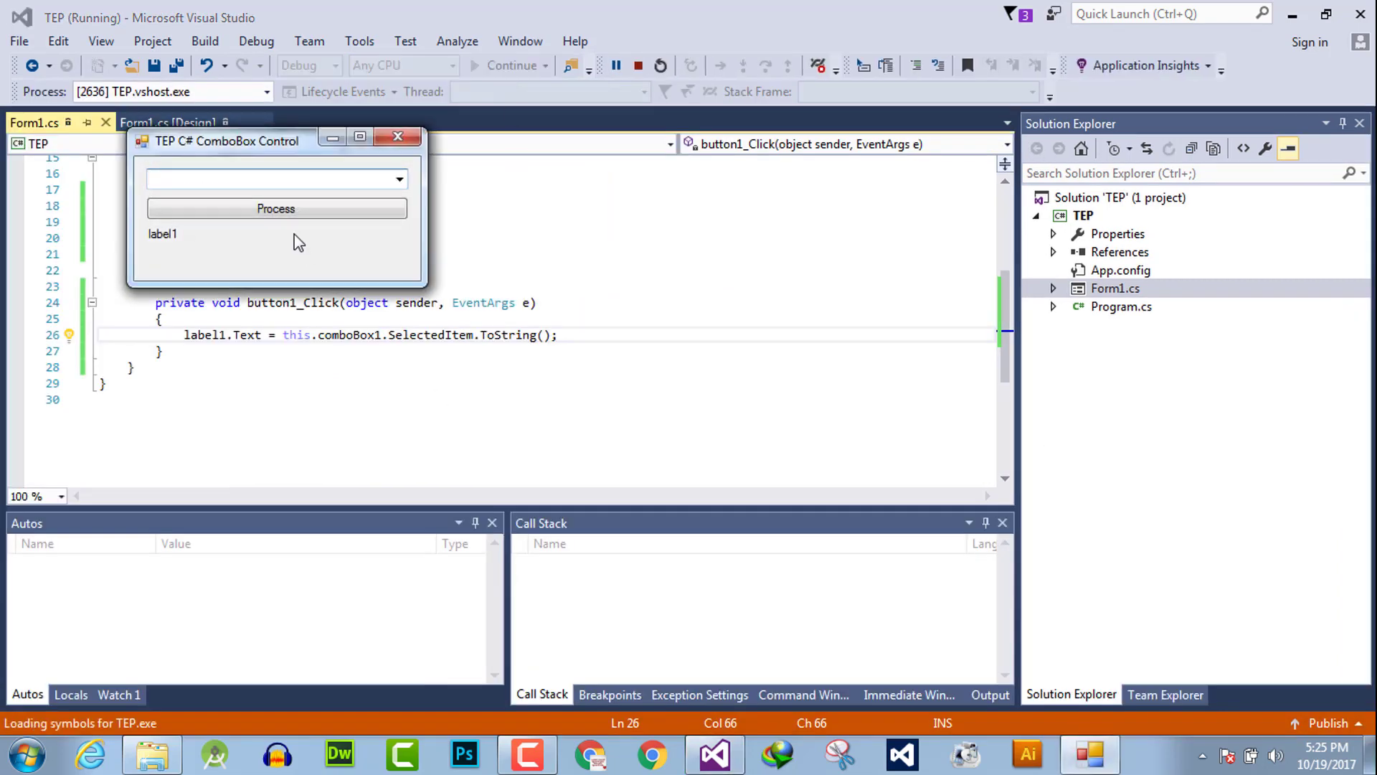
left_click(400, 179)
left_click(372, 229)
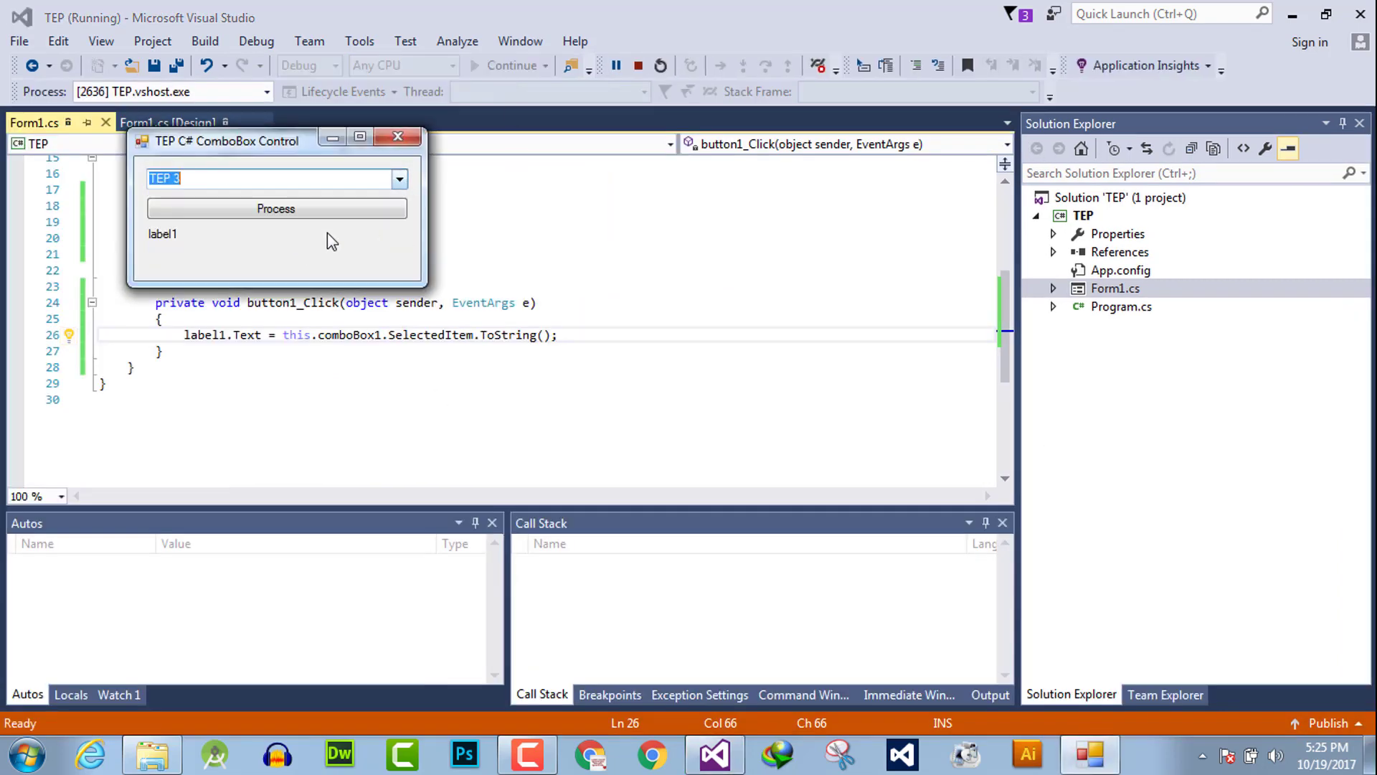
left_click(334, 209)
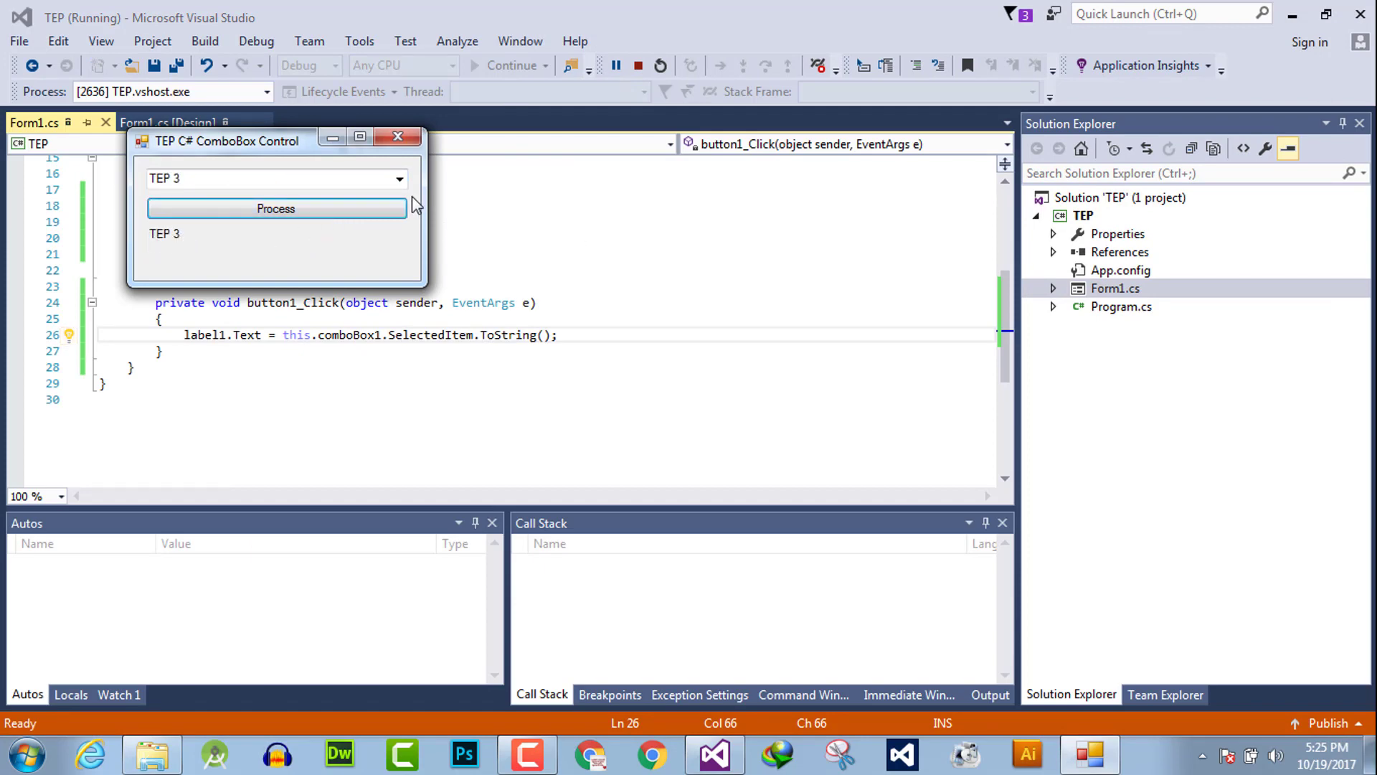
- Choose TEP 4 and press Process, then reopen the item list
left_click(399, 178)
left_click(369, 244)
left_click(297, 208)
left_click(399, 182)
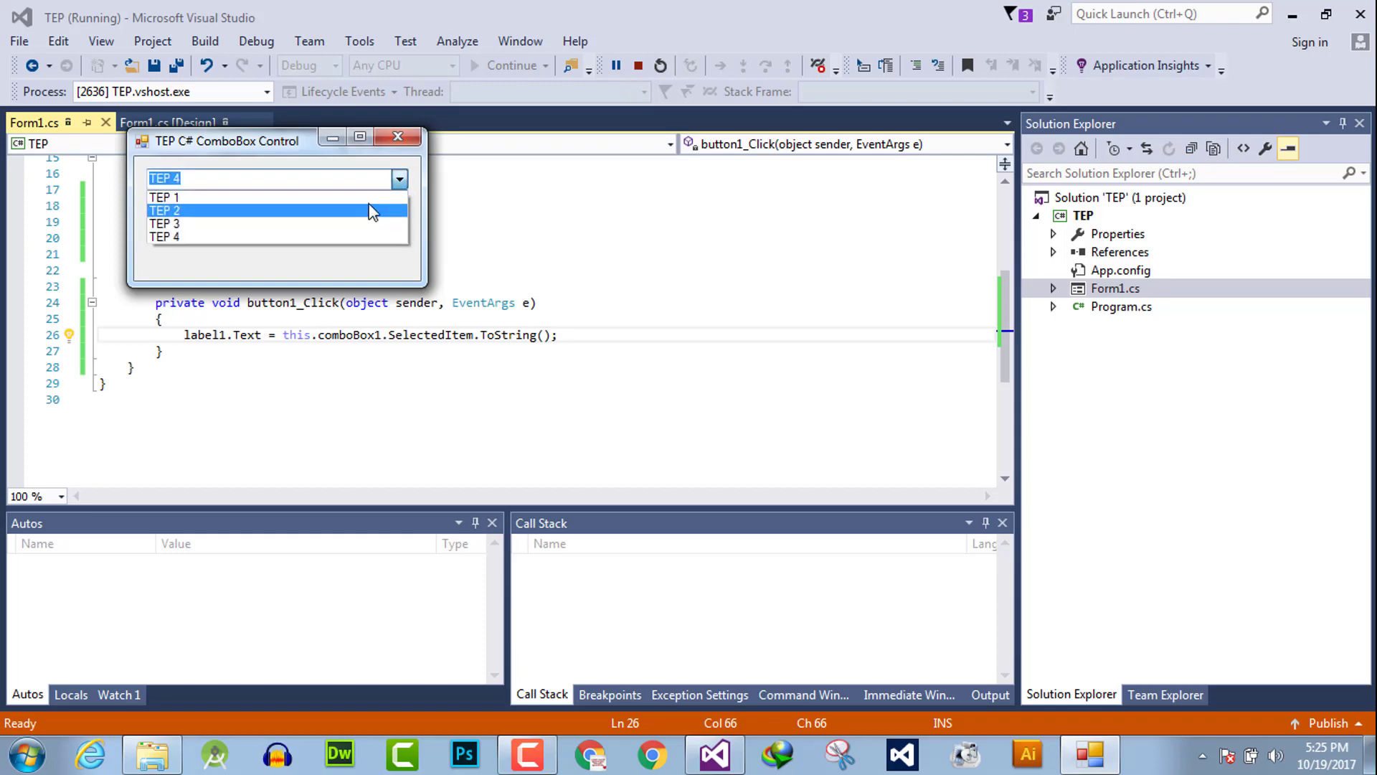